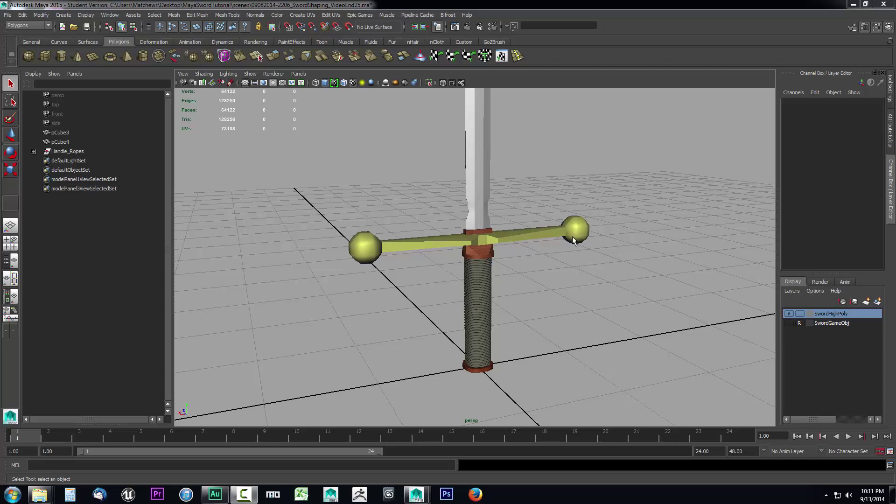
Toggle the SwordHighPoly layer's visibility to check which sword parts belong to it
{"action": "left_click", "coordinate": [789, 314]}
{"action": "left_click", "coordinate": [790, 314]}
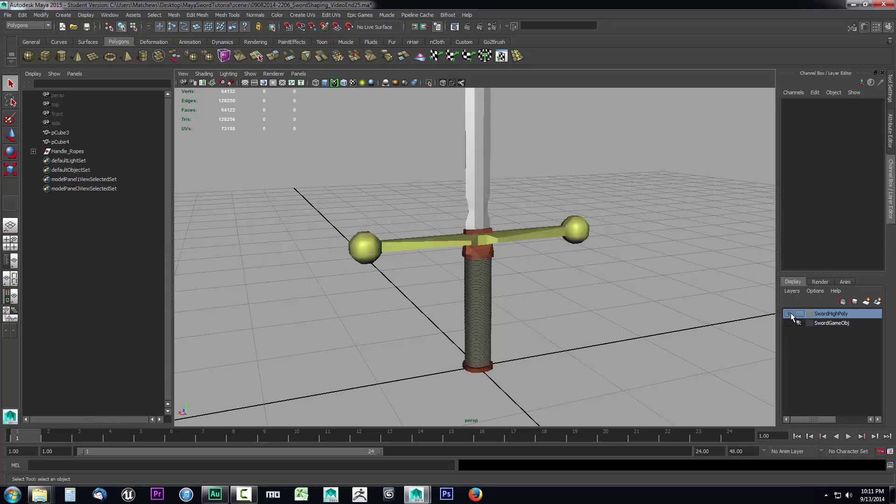
{"action": "left_click", "coordinate": [790, 314]}
{"action": "left_click", "coordinate": [790, 315]}
{"action": "left_click", "coordinate": [790, 315]}
{"action": "left_click", "coordinate": [790, 314]}
Select all the sword parts, including the rope rings, and add them to the SwordHighPoly layer
{"action": "left_click_drag", "start_coordinate": [294, 155], "coordinate": [650, 390]}
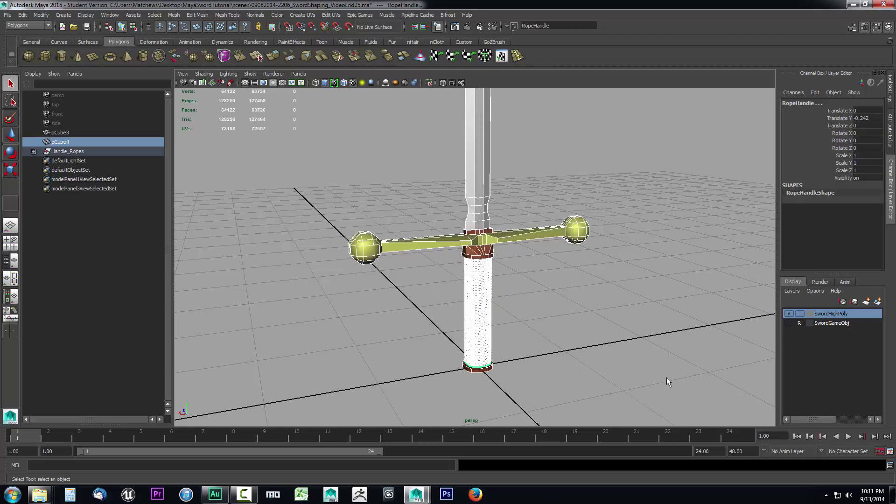
{"action": "right_click", "coordinate": [826, 315]}
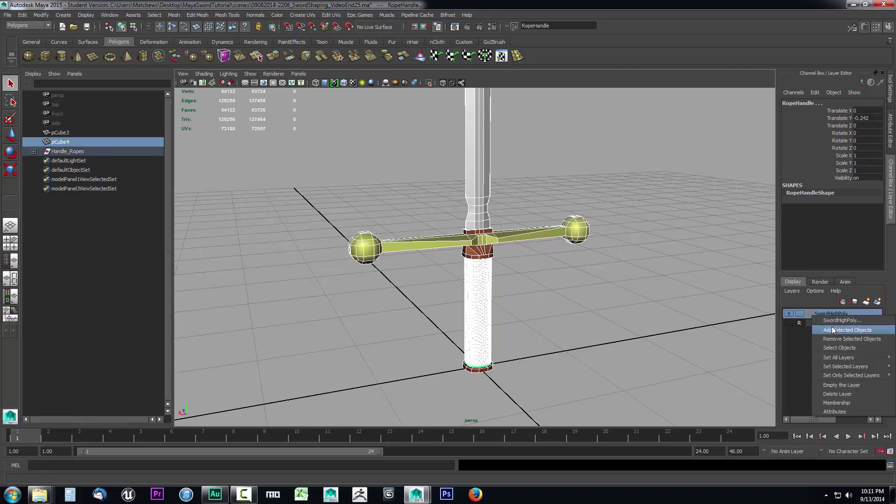
{"action": "left_click", "coordinate": [834, 330]}
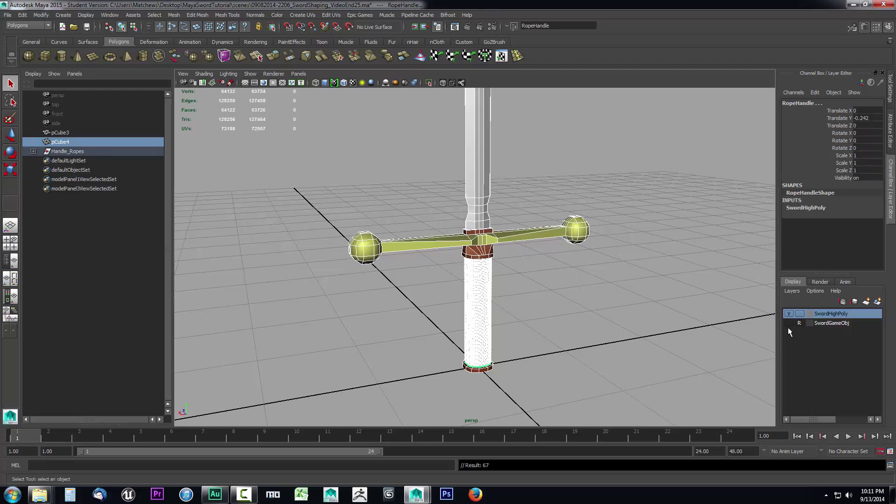
Toggle SwordHighPoly's visibility repeatedly to verify that the whole sword is assigned to that layer
{"action": "double_click", "coordinate": [787, 316]}
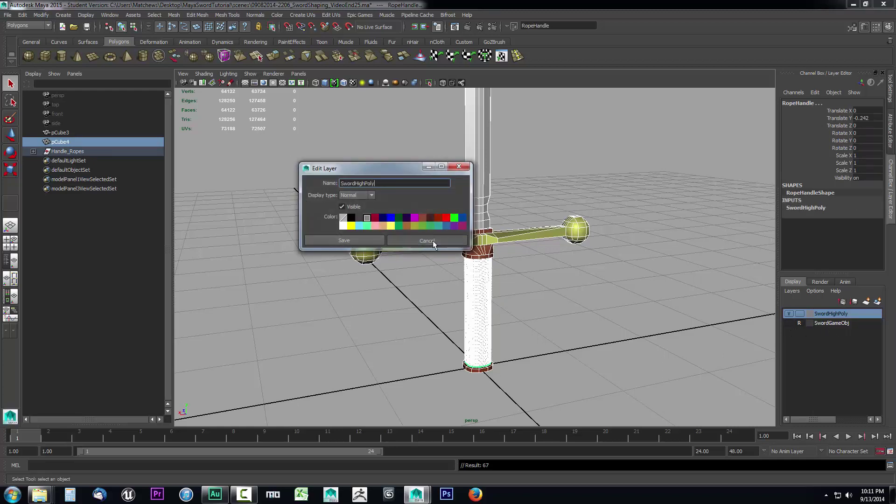
{"action": "left_click", "coordinate": [403, 243]}
{"action": "left_click", "coordinate": [788, 313]}
{"action": "left_click", "coordinate": [788, 314]}
{"action": "left_click", "coordinate": [788, 314]}
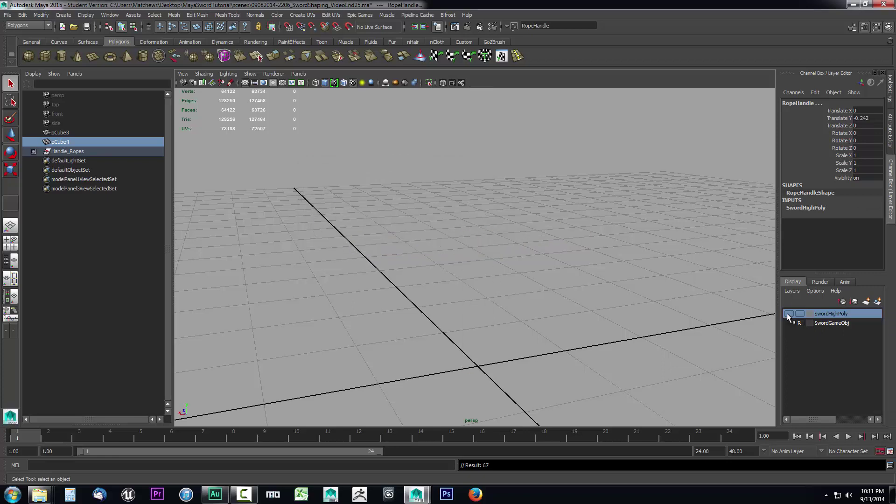
{"action": "left_click", "coordinate": [788, 313]}
{"action": "left_click", "coordinate": [592, 291]}
{"action": "left_click", "coordinate": [789, 314]}
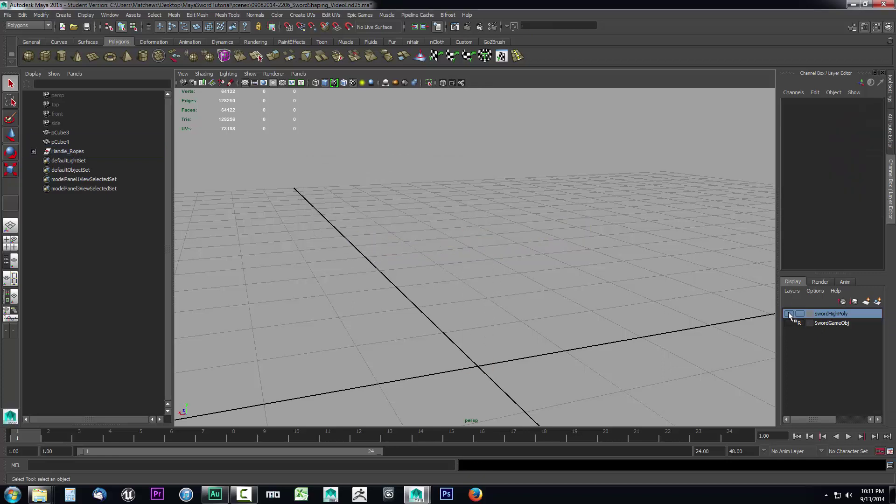
{"action": "left_click", "coordinate": [788, 314]}
{"action": "left_click", "coordinate": [789, 314]}
{"action": "left_click", "coordinate": [789, 314]}
{"action": "left_click", "coordinate": [789, 313]}
{"action": "left_click", "coordinate": [788, 313]}
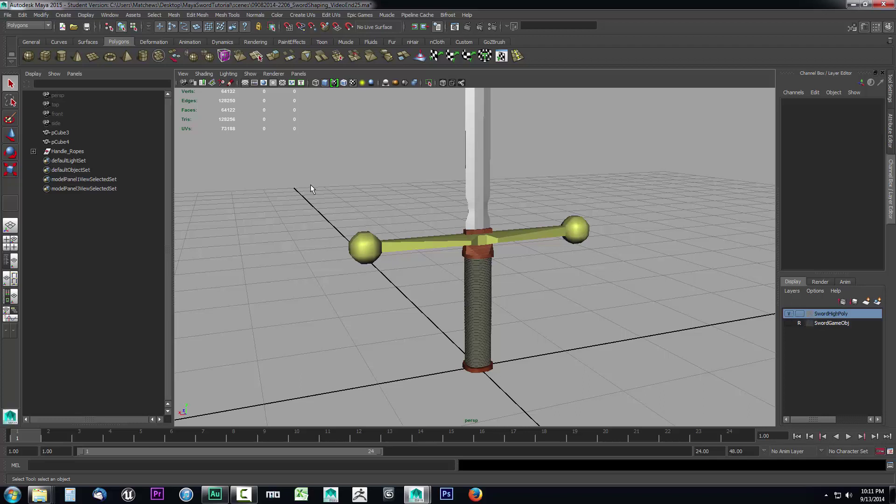
Duplicate all the sword parts and assign the copies to a new display layer
{"action": "left_click_drag", "start_coordinate": [311, 186], "coordinate": [687, 411]}
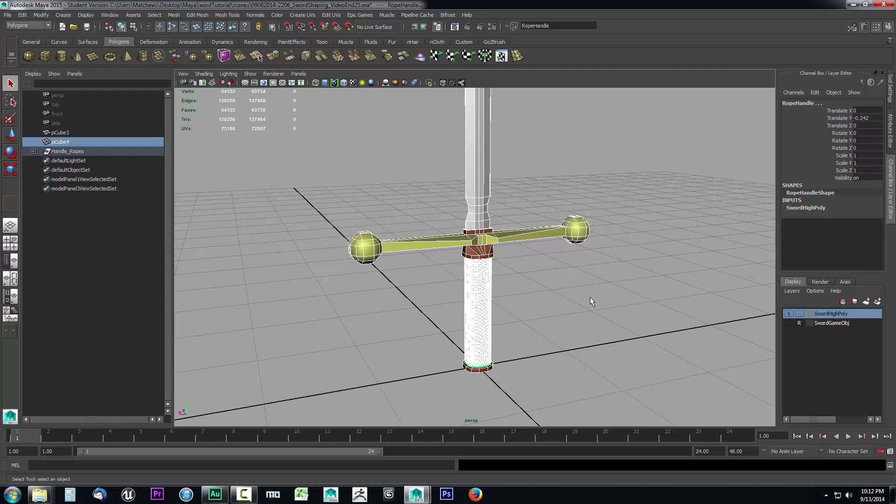
{"action": "key", "text": "ctrl+d"}
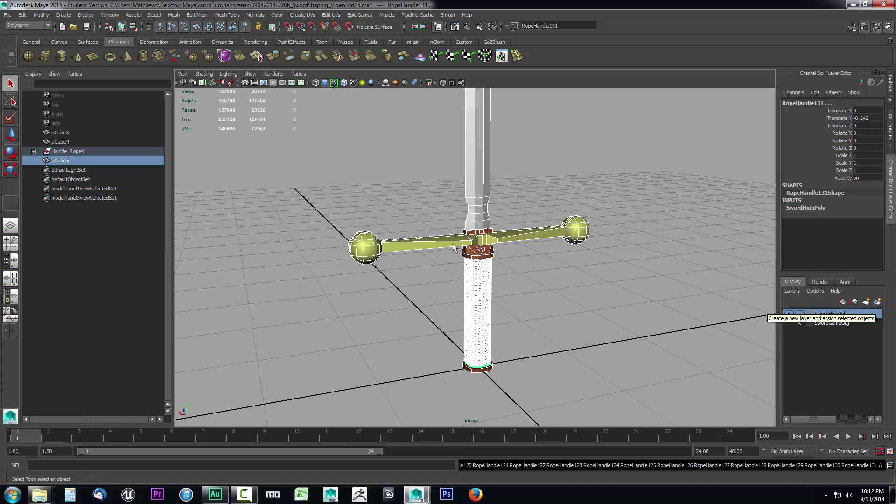
{"action": "left_click", "coordinate": [877, 302]}
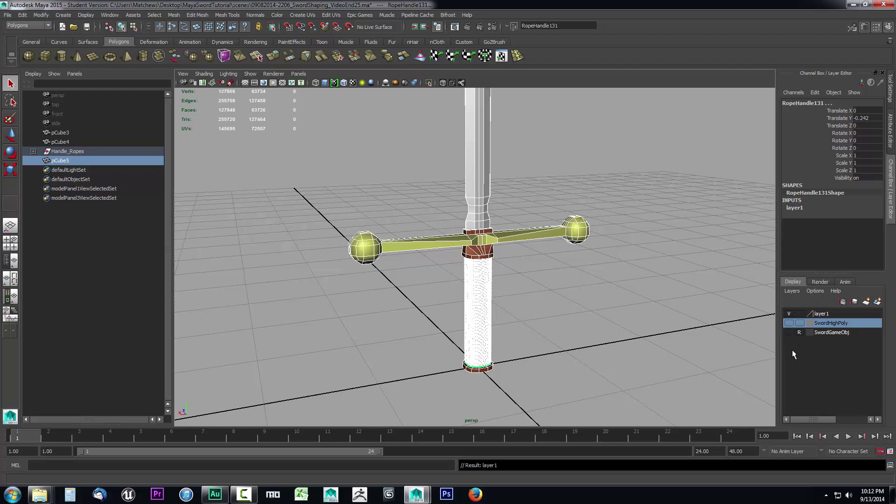
Toggle the visibility of layer1 and SwordHighPoly to check that each holds its own copy of the sword
{"action": "left_click", "coordinate": [693, 349]}
{"action": "left_click", "coordinate": [788, 323]}
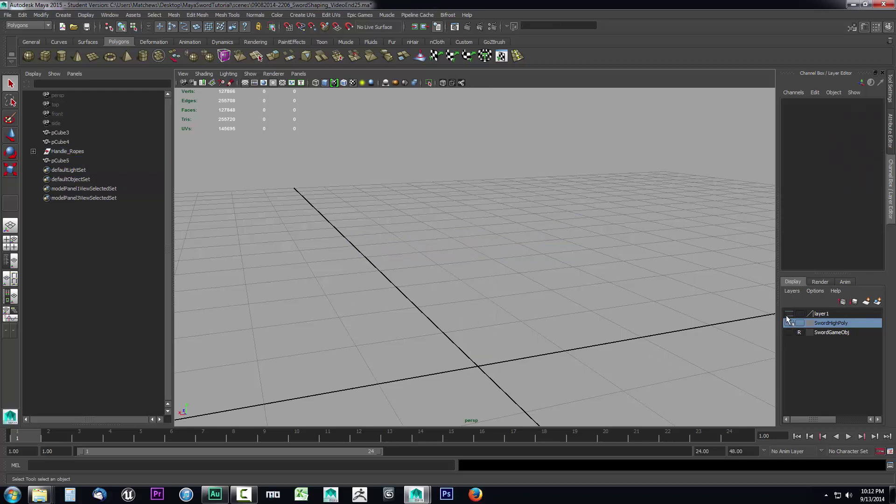
{"action": "left_click", "coordinate": [788, 323]}
{"action": "left_click", "coordinate": [788, 322]}
{"action": "left_click", "coordinate": [788, 322]}
{"action": "left_click", "coordinate": [789, 323]}
{"action": "left_click", "coordinate": [789, 323]}
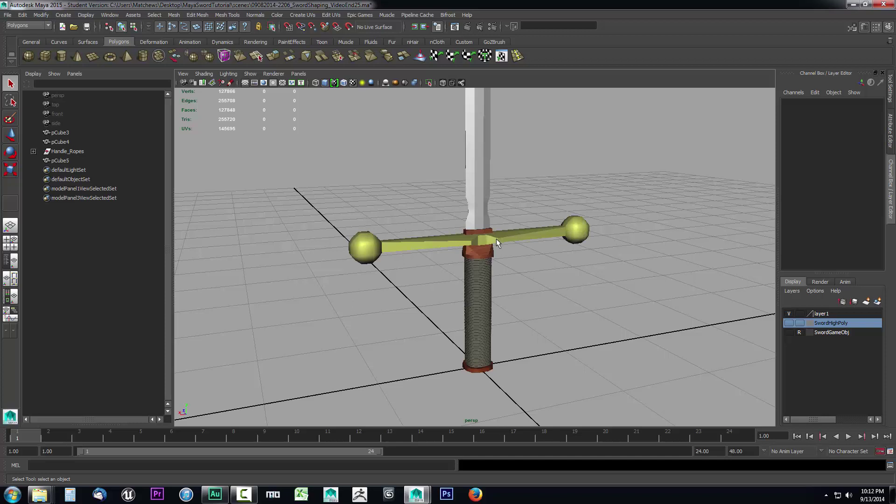
{"action": "left_click", "coordinate": [789, 322]}
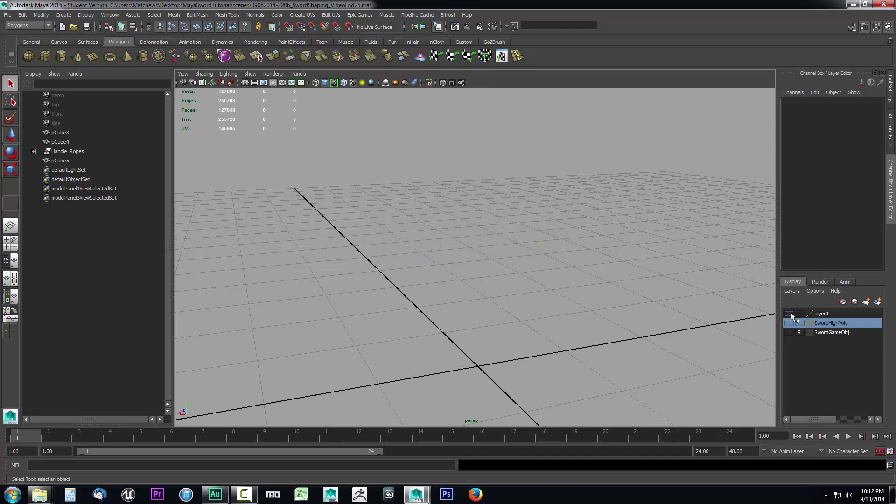
{"action": "left_click", "coordinate": [789, 322]}
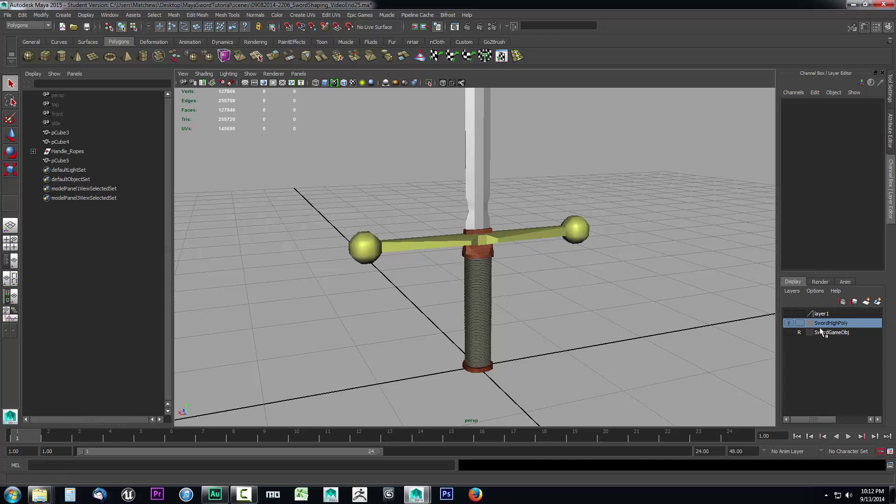
Set the SwordHighPoly layer to reference display, and make layer1 the only visible layer
{"action": "left_click", "coordinate": [788, 323]}
{"action": "left_click", "coordinate": [789, 323]}
{"action": "left_click", "coordinate": [789, 323]}
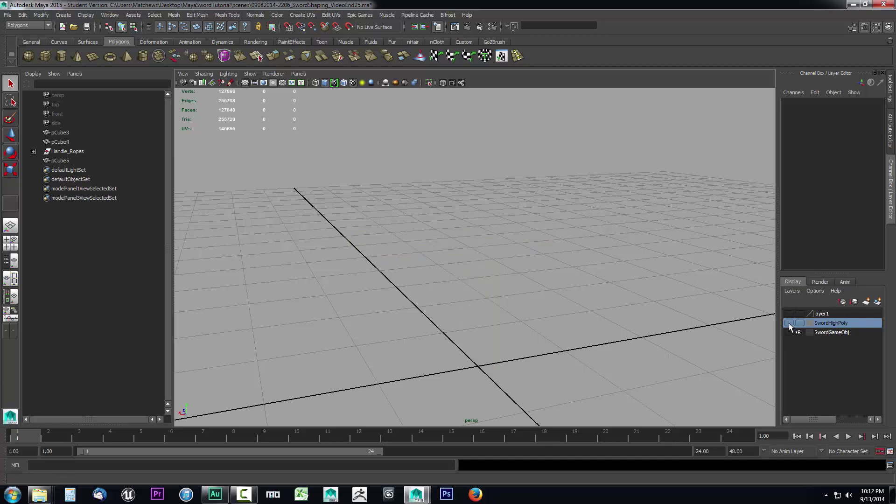
{"action": "left_click", "coordinate": [789, 323]}
{"action": "left_click", "coordinate": [788, 322]}
{"action": "left_click", "coordinate": [800, 323]}
{"action": "left_click", "coordinate": [789, 323]}
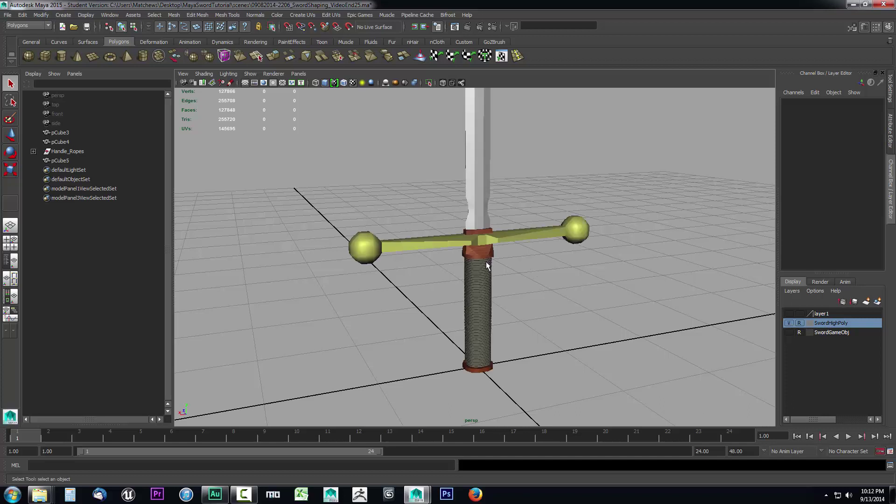
{"action": "left_click", "coordinate": [789, 322]}
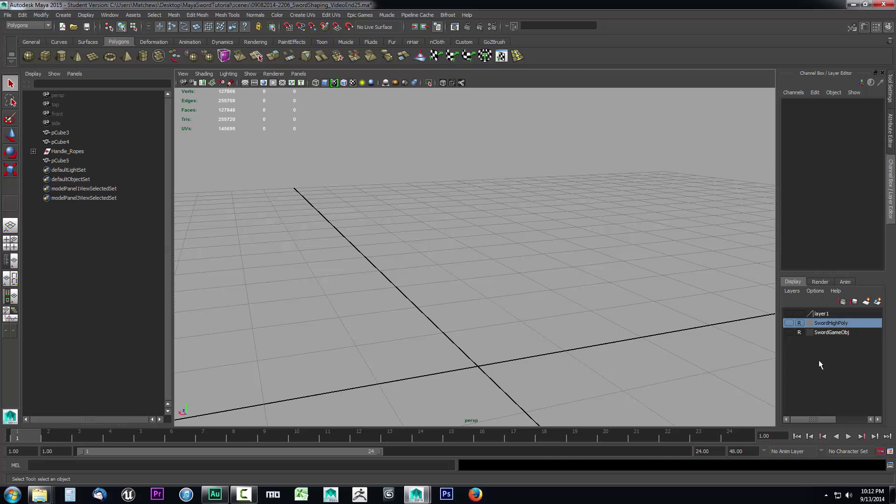
{"action": "left_click", "coordinate": [789, 314]}
Rename layer1 as Source_Layer and give it the dark red layer colour
{"action": "left_click", "coordinate": [827, 313]}
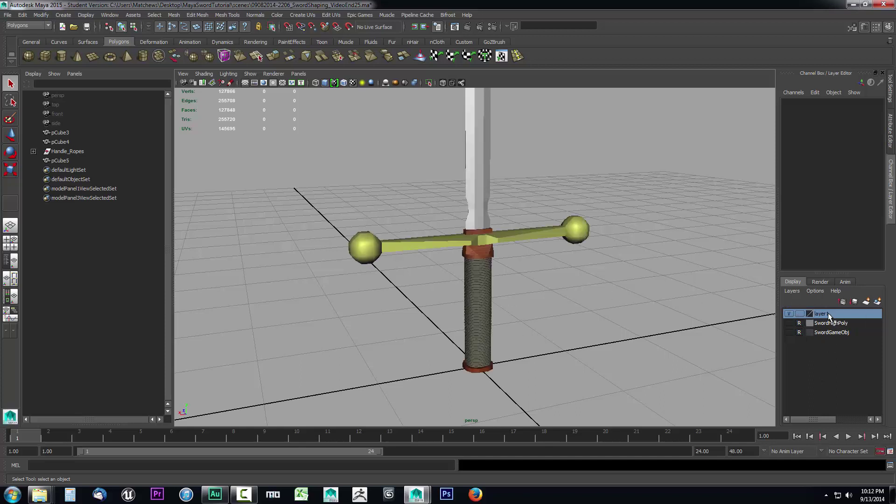
{"action": "double_click", "coordinate": [827, 313]}
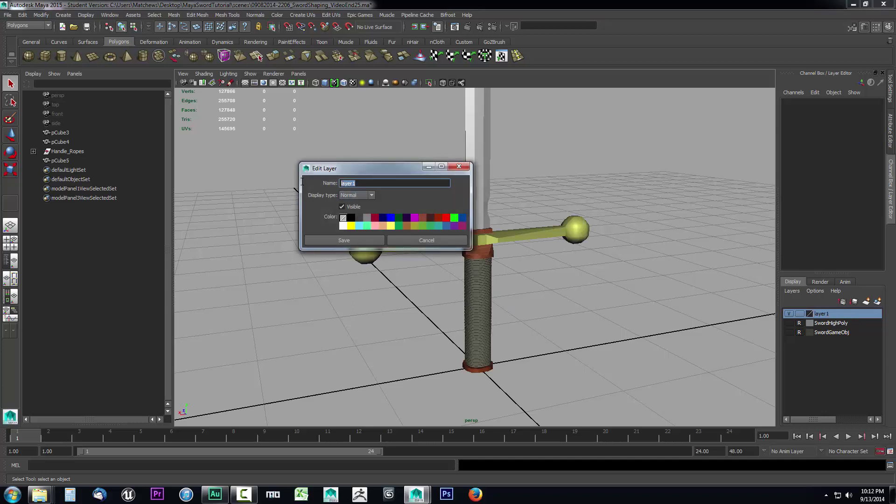
{"action": "type", "text": "So"}
{"action": "key", "text": "BackSpace"}
{"action": "key", "text": "BackSpace"}
{"action": "key", "text": "BackSpace"}
{"action": "type", "text": "ource_Laye"}
{"action": "key", "text": "Return"}
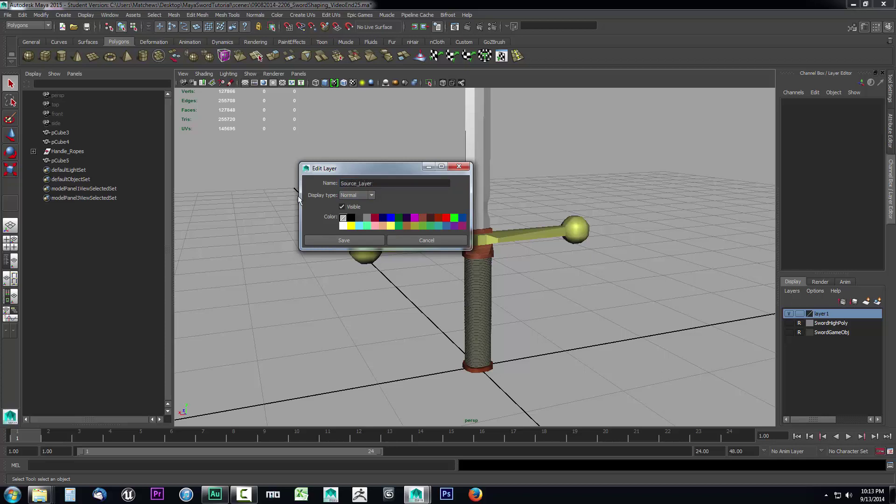
{"action": "left_click", "coordinate": [375, 217]}
{"action": "left_click", "coordinate": [344, 239]}
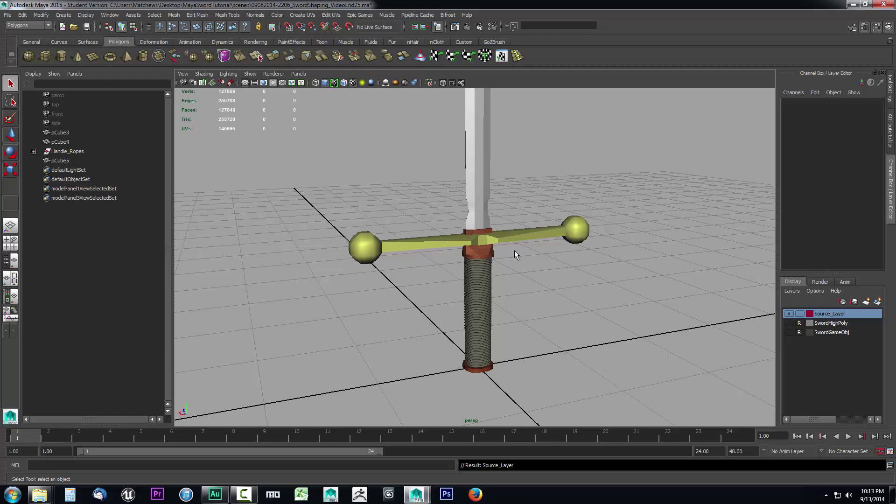
Inspect the visible sword's individual rope rings and main body to check which pieces are separate objects
{"action": "left_click", "coordinate": [483, 275]}
{"action": "scroll", "coordinate": [476, 292], "scroll_direction": "up", "scroll_amount": 5}
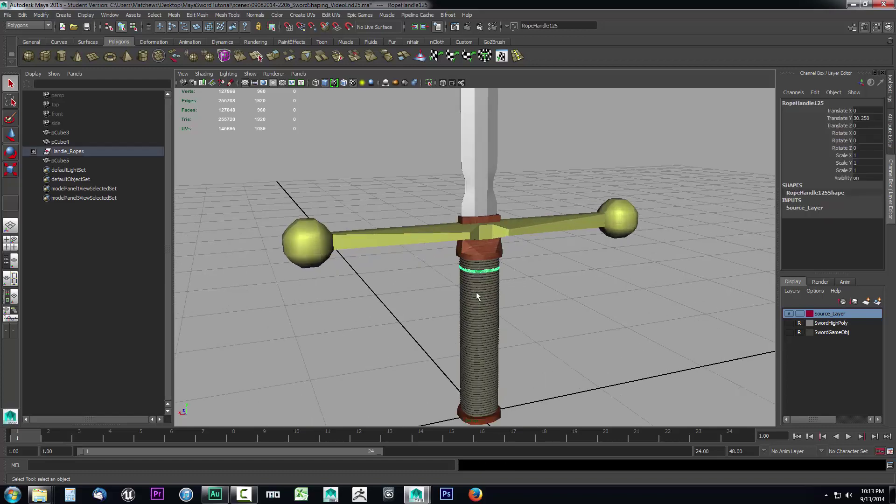
{"action": "middle_click_drag", "start_coordinate": [554, 320], "coordinate": [546, 208], "text": "alt"}
{"action": "left_click", "coordinate": [491, 224]}
{"action": "left_click", "coordinate": [487, 255]}
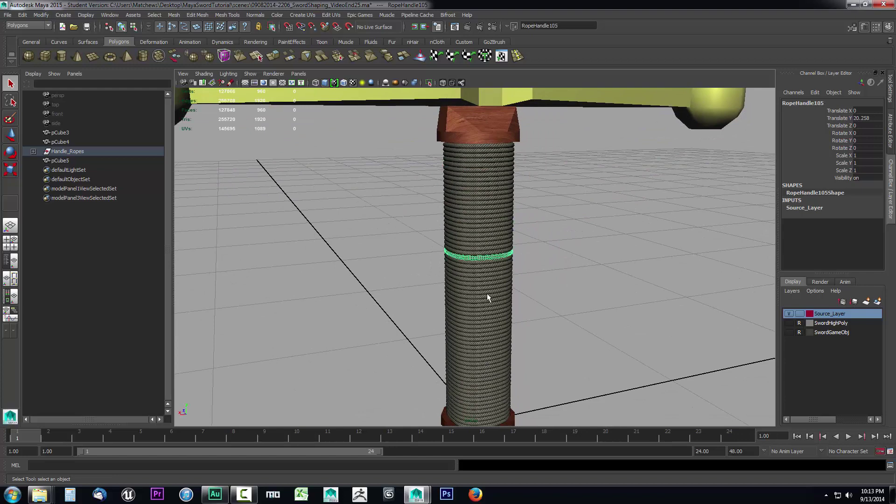
{"action": "left_click", "coordinate": [486, 289]}
{"action": "left_click", "coordinate": [502, 187]}
{"action": "key", "text": "f"}
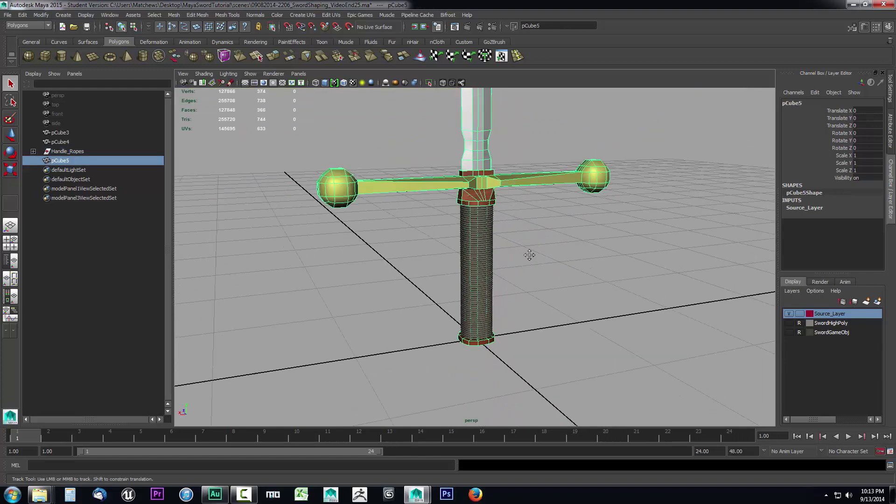
{"action": "left_click", "coordinate": [548, 291]}
{"action": "scroll", "coordinate": [548, 287], "scroll_direction": "up", "scroll_amount": 2}
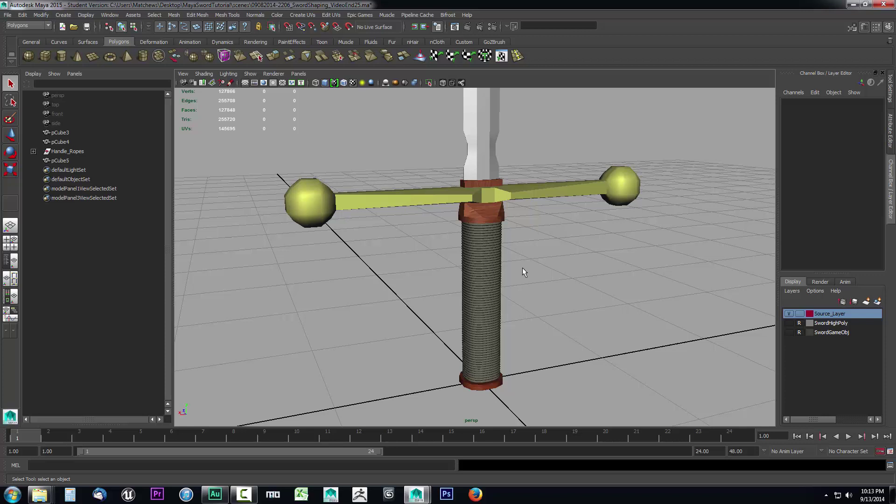
{"action": "scroll", "coordinate": [523, 272], "scroll_direction": "down", "scroll_amount": 2}
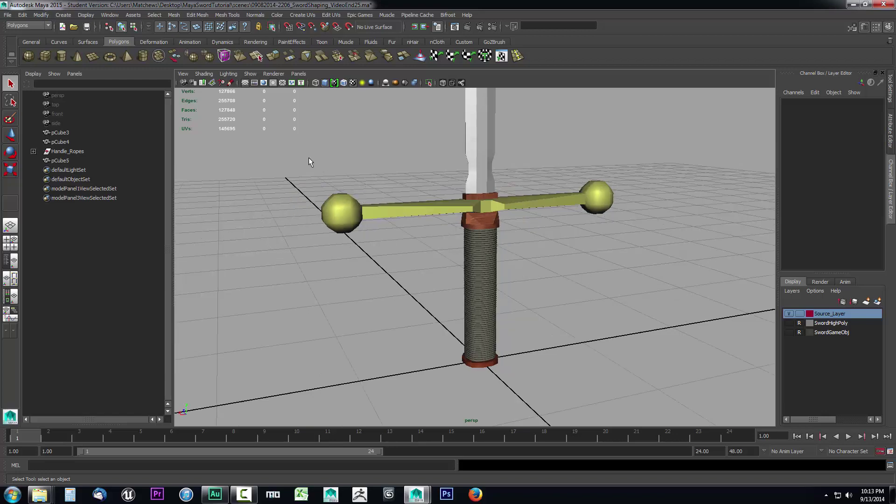
Combine all the sword parts in Source_Layer into a single mesh
{"action": "left_click_drag", "start_coordinate": [309, 158], "coordinate": [694, 412]}
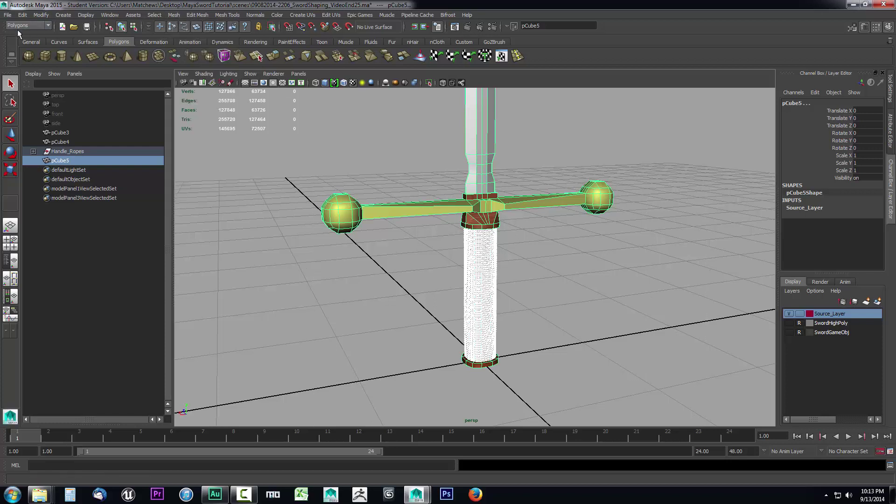
{"action": "left_click", "coordinate": [180, 16]}
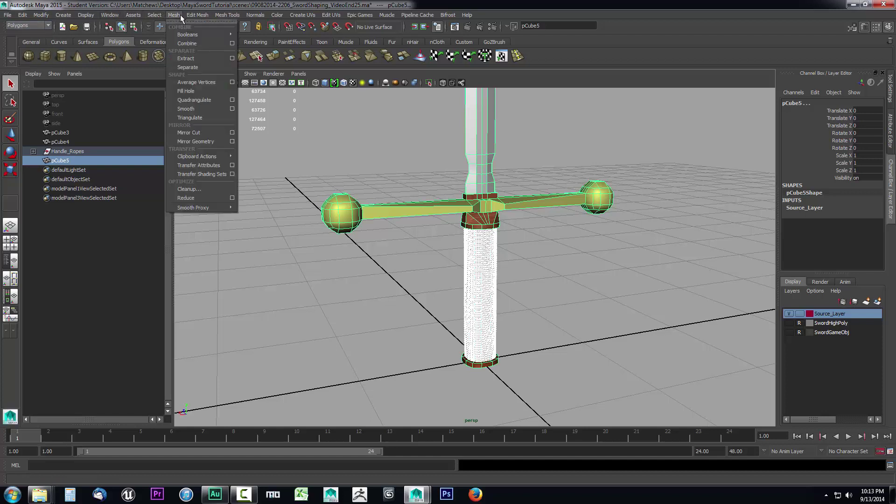
{"action": "left_click", "coordinate": [182, 44]}
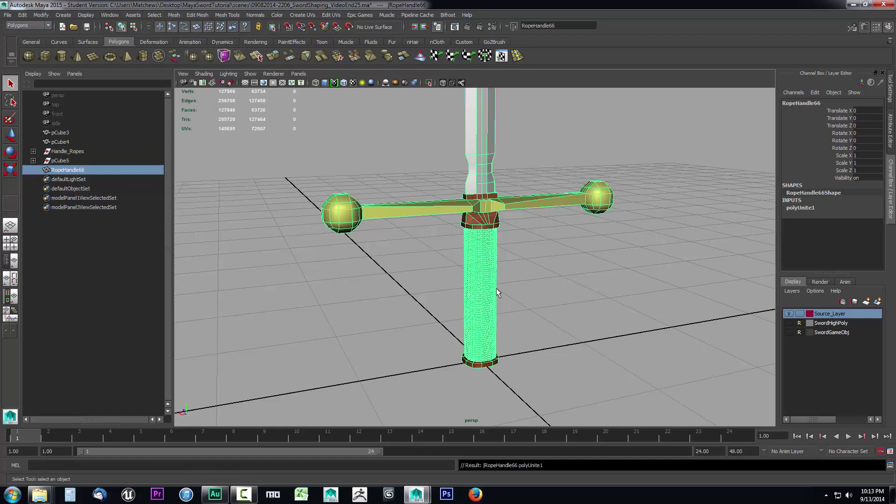
{"action": "left_click", "coordinate": [561, 314]}
{"action": "left_click", "coordinate": [488, 249]}
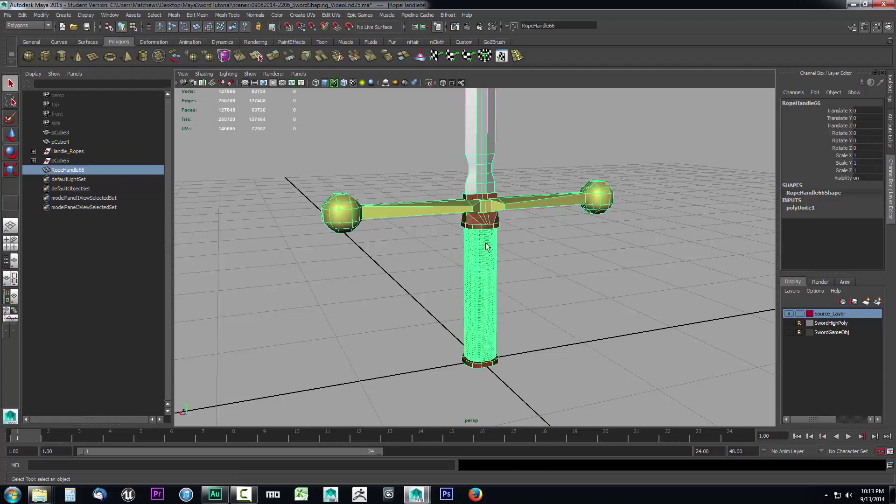
{"action": "left_click", "coordinate": [586, 316]}
{"action": "left_click", "coordinate": [66, 170]}
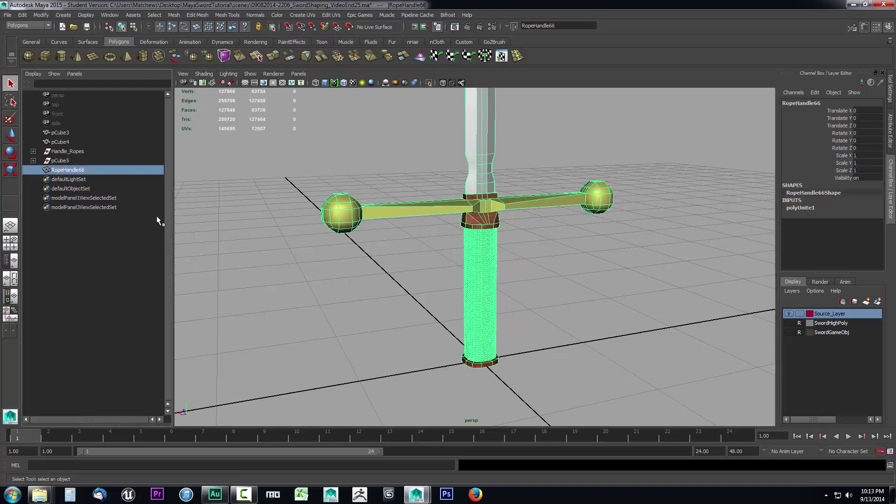
{"action": "left_click", "coordinate": [515, 301]}
Delete the construction history of the combined sword mesh
{"action": "left_click", "coordinate": [489, 277]}
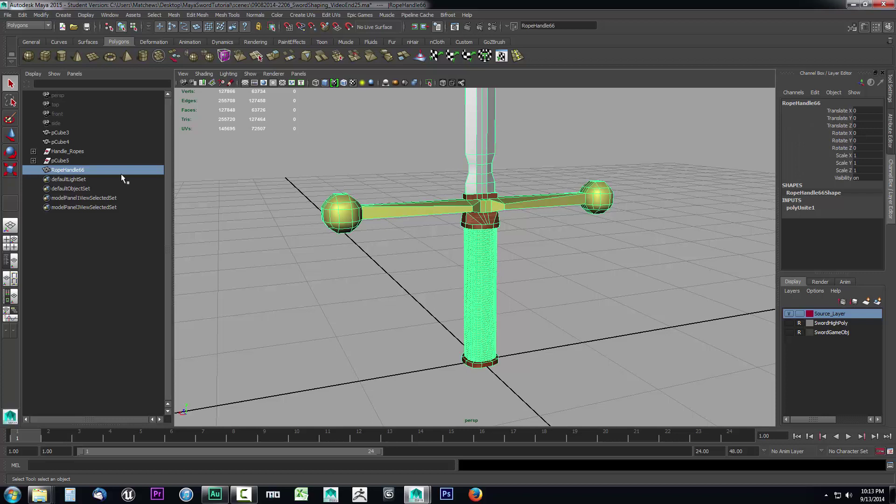
{"action": "left_click", "coordinate": [24, 15]}
{"action": "mouse_move", "coordinate": [36, 111]}
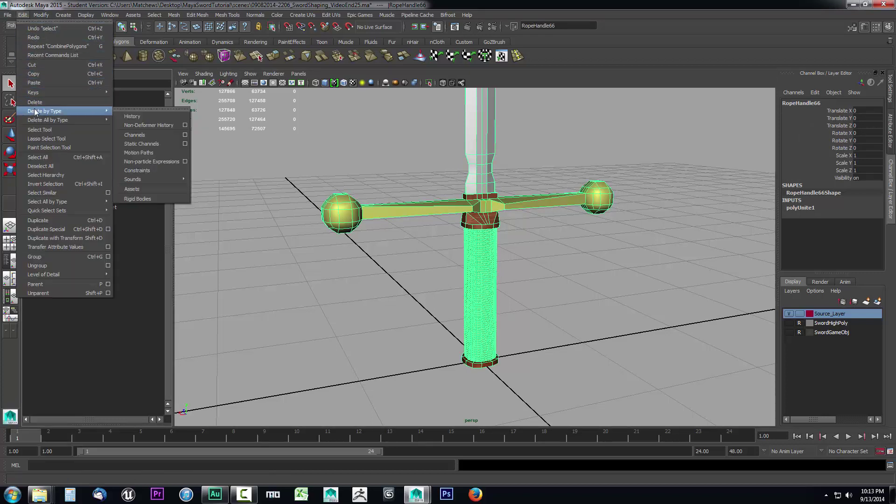
{"action": "left_click", "coordinate": [125, 116]}
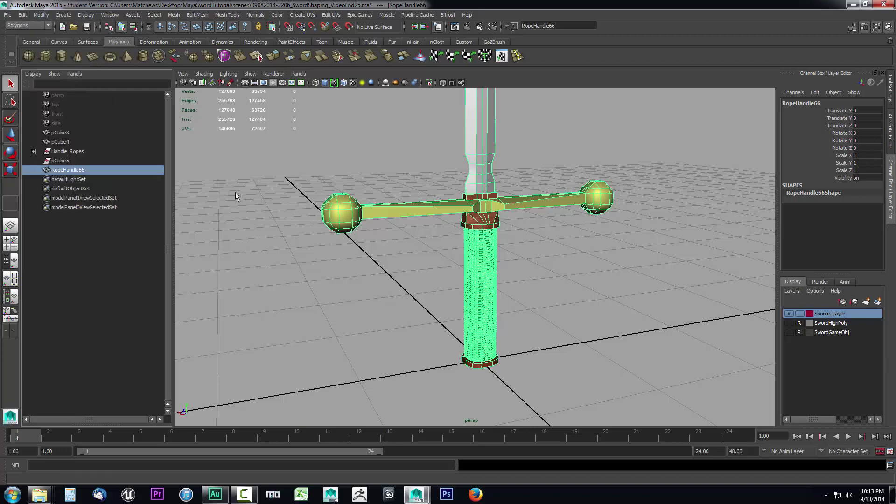
Inspect the combined sword mesh to check that blade, guard, grip and rope rings form a single object
{"action": "left_click", "coordinate": [609, 304]}
{"action": "left_click", "coordinate": [486, 248]}
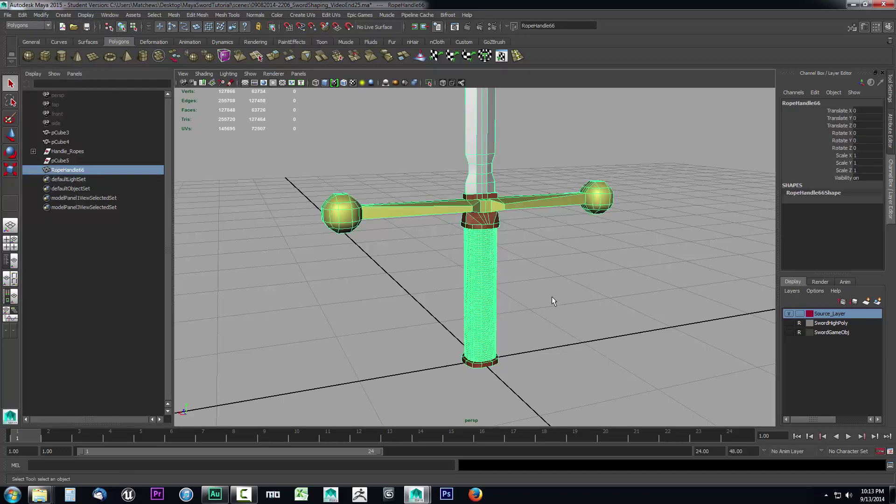
{"action": "left_click", "coordinate": [551, 296]}
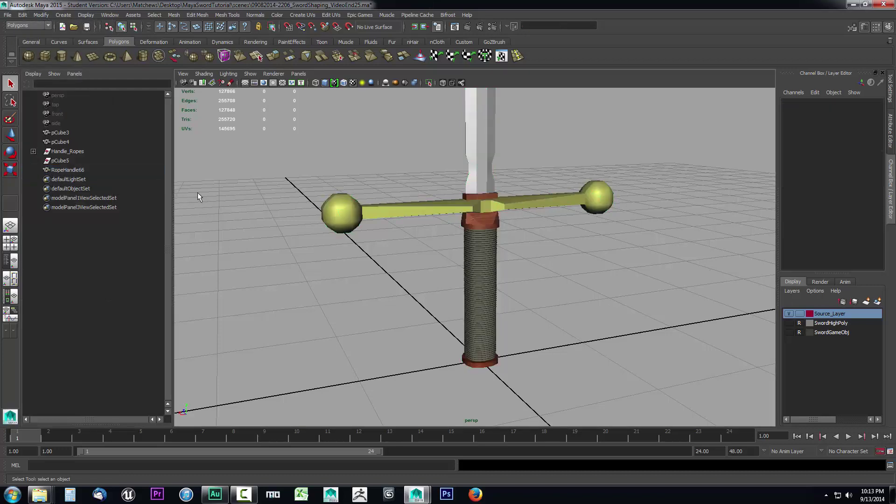
{"action": "left_click", "coordinate": [536, 259]}
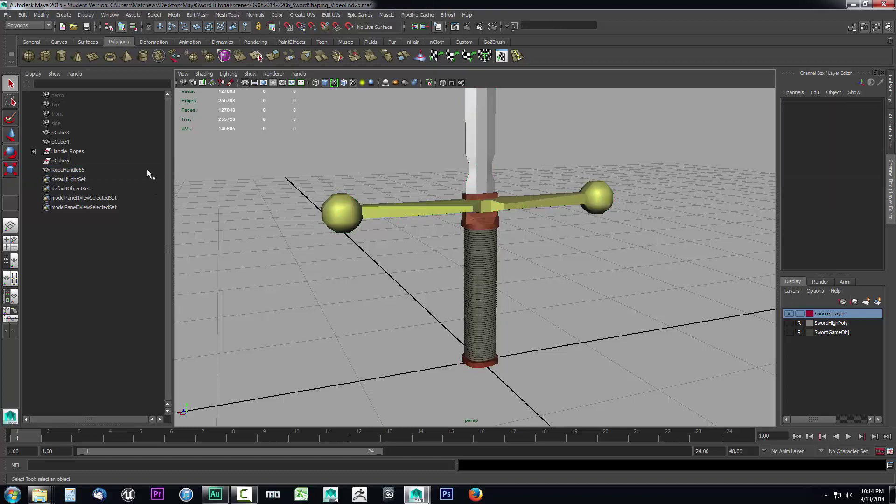
{"action": "left_click", "coordinate": [495, 248]}
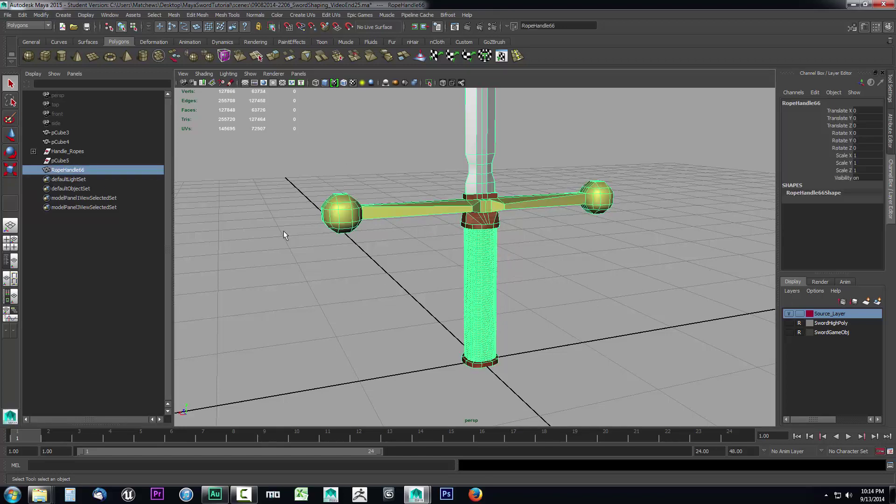
{"action": "right_click_drag", "start_coordinate": [490, 276], "coordinate": [636, 277], "text": "alt"}
{"action": "left_click", "coordinate": [636, 277]}
{"action": "scroll", "coordinate": [541, 254], "scroll_direction": "up", "scroll_amount": 3}
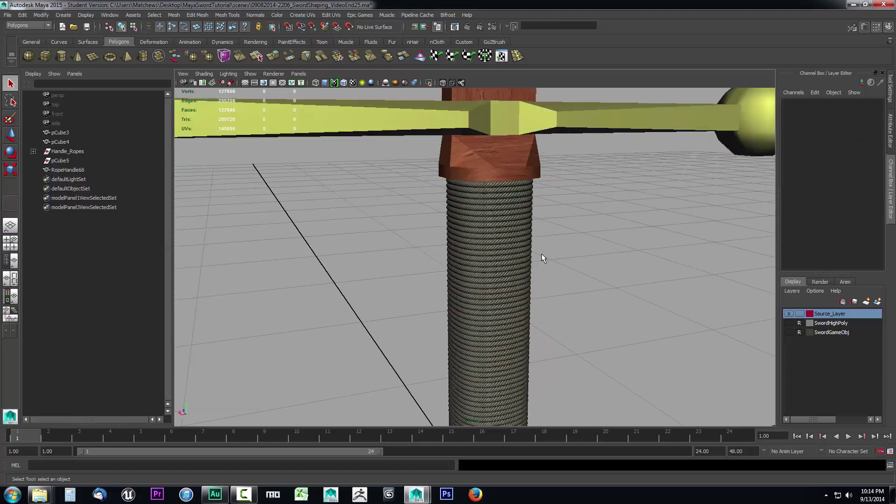
{"action": "scroll", "coordinate": [494, 219], "scroll_direction": "down", "scroll_amount": 5}
{"action": "scroll", "coordinate": [489, 230], "scroll_direction": "down", "scroll_amount": 3}
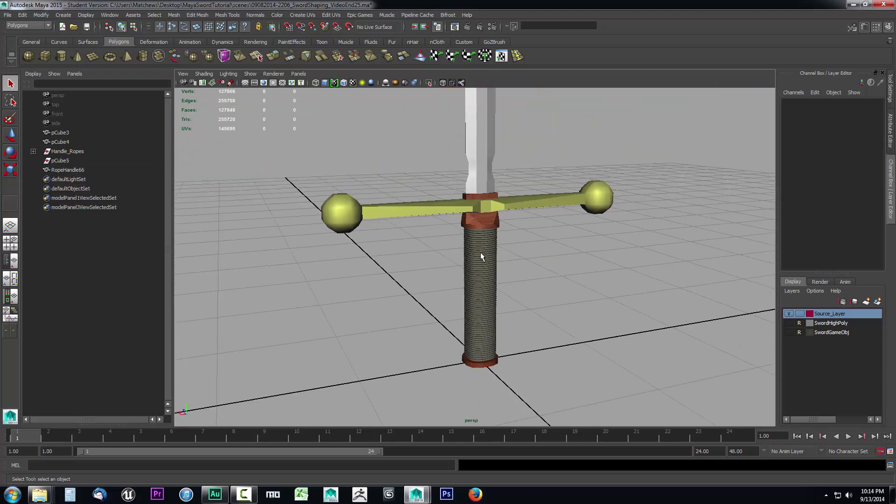
{"action": "left_click", "coordinate": [483, 256]}
{"action": "scroll", "coordinate": [503, 261], "scroll_direction": "up", "scroll_amount": 3}
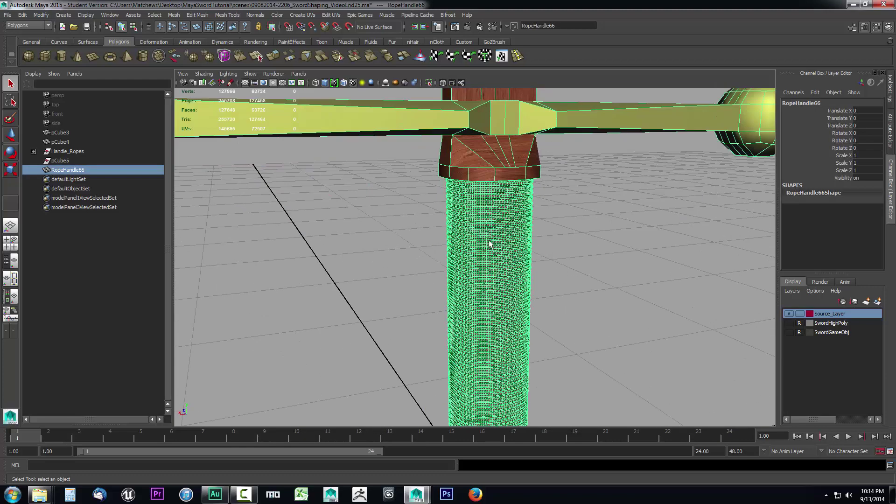
Delete the leftover pCube5 group from the scene
{"action": "scroll", "coordinate": [481, 243], "scroll_direction": "down", "scroll_amount": 3}
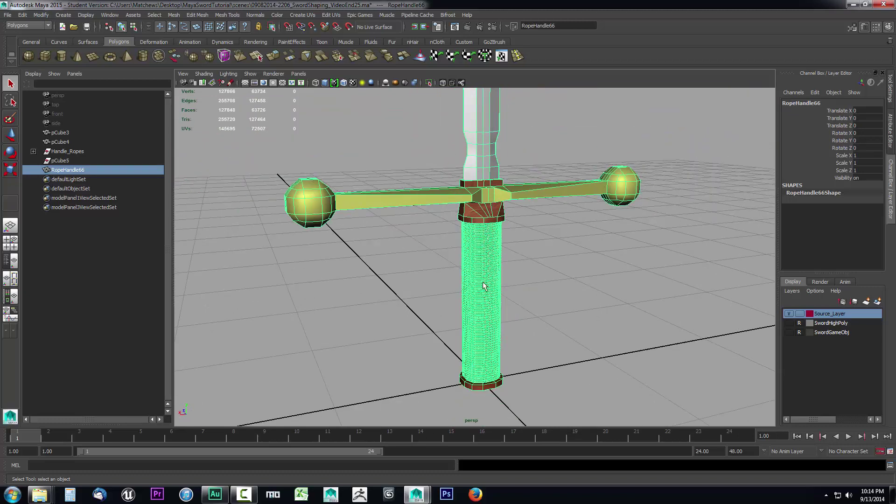
{"action": "left_click", "coordinate": [53, 160]}
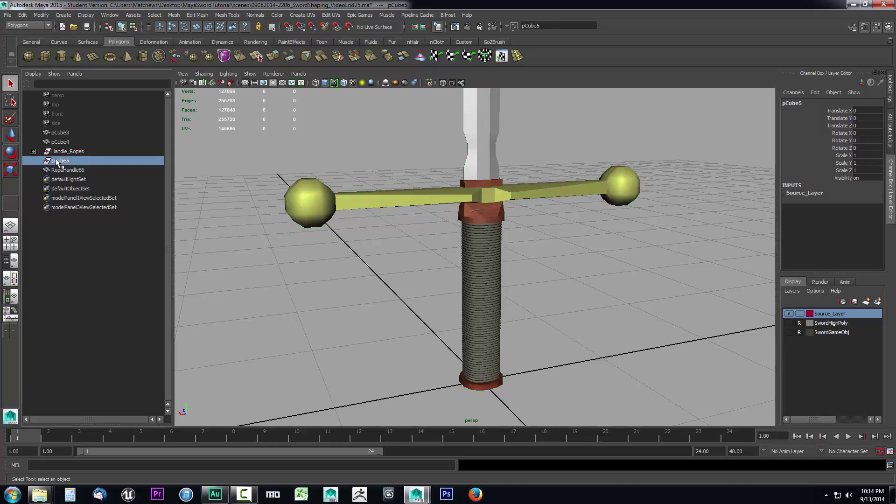
{"action": "key", "text": "Delete"}
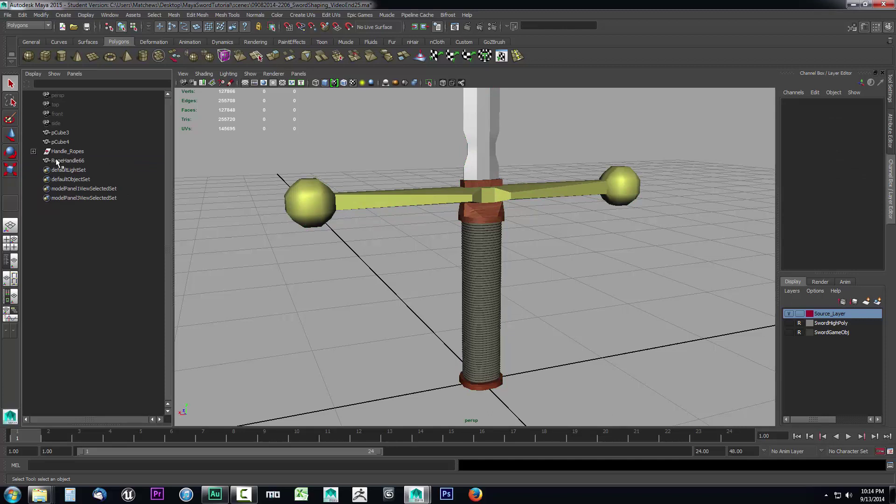
Rename the combined sword mesh as Source
{"action": "left_click", "coordinate": [486, 223]}
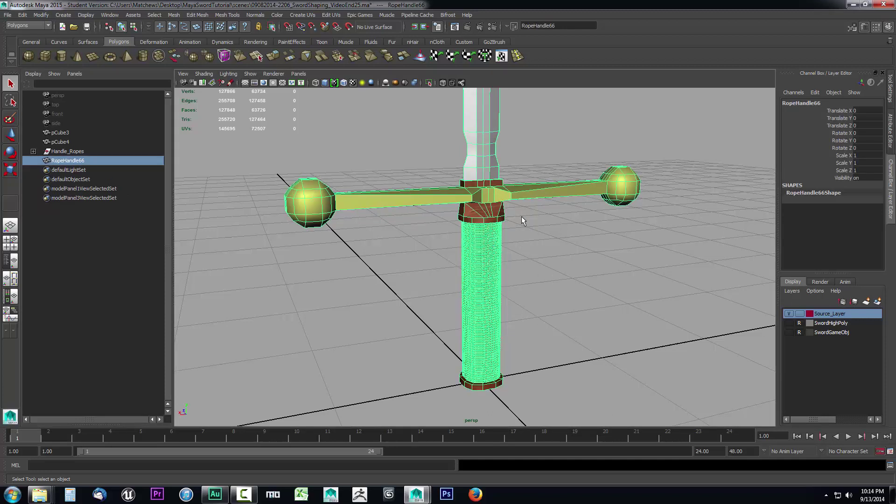
{"action": "left_click", "coordinate": [494, 239]}
{"action": "left_click", "coordinate": [485, 235]}
{"action": "left_click", "coordinate": [349, 276]}
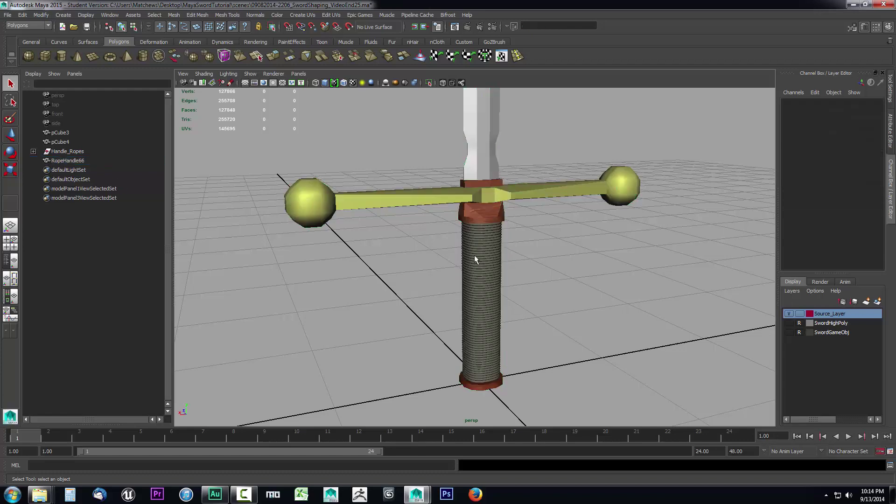
{"action": "left_click", "coordinate": [495, 247]}
{"action": "left_click", "coordinate": [370, 286]}
{"action": "left_click", "coordinate": [484, 247]}
{"action": "double_click", "coordinate": [67, 160]}
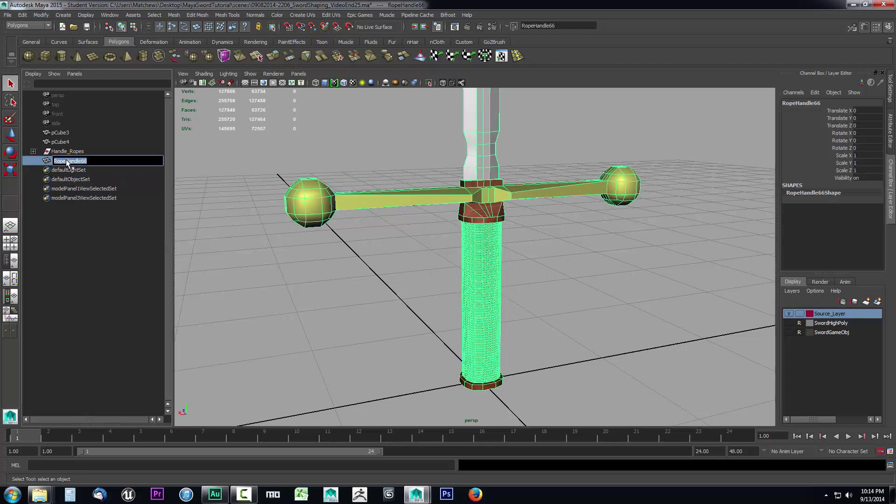
{"action": "type", "text": "Sop"}
{"action": "key", "text": "BackSpace"}
{"action": "type", "text": "urce"}
{"action": "key", "text": "Return"}
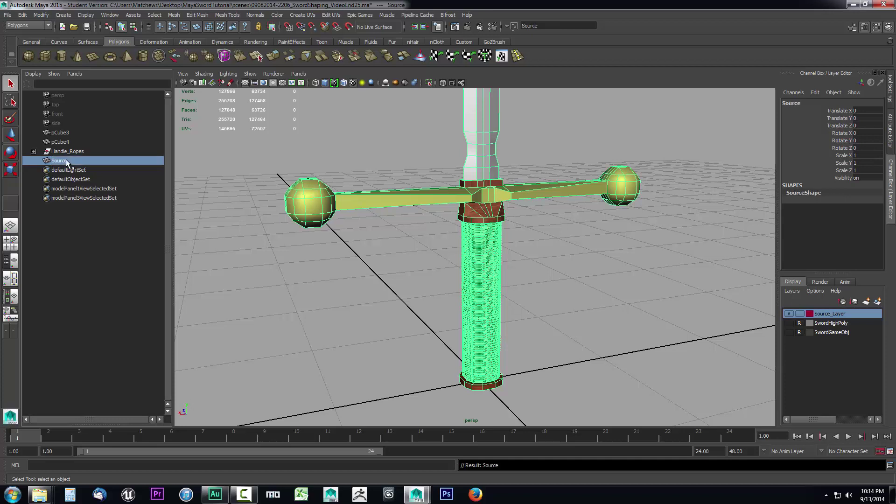
{"action": "left_click", "coordinate": [638, 259]}
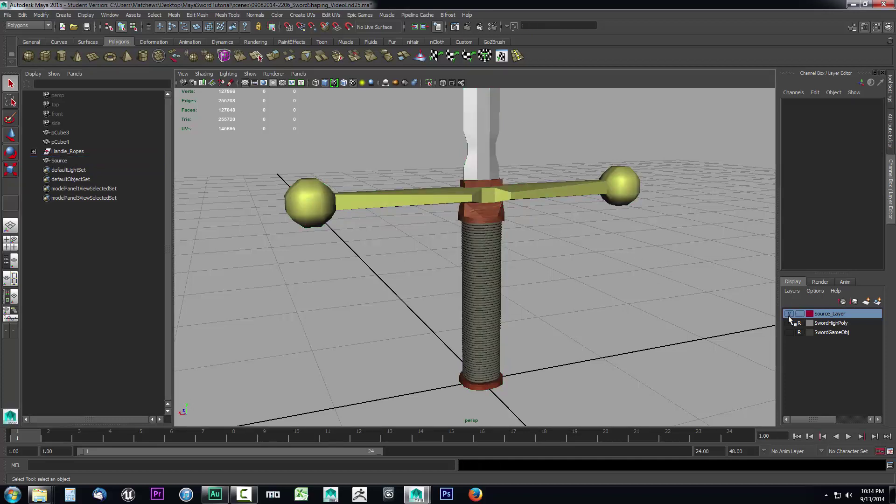
Add the Source mesh to Source_Layer
{"action": "left_click", "coordinate": [788, 314]}
{"action": "left_click", "coordinate": [497, 260]}
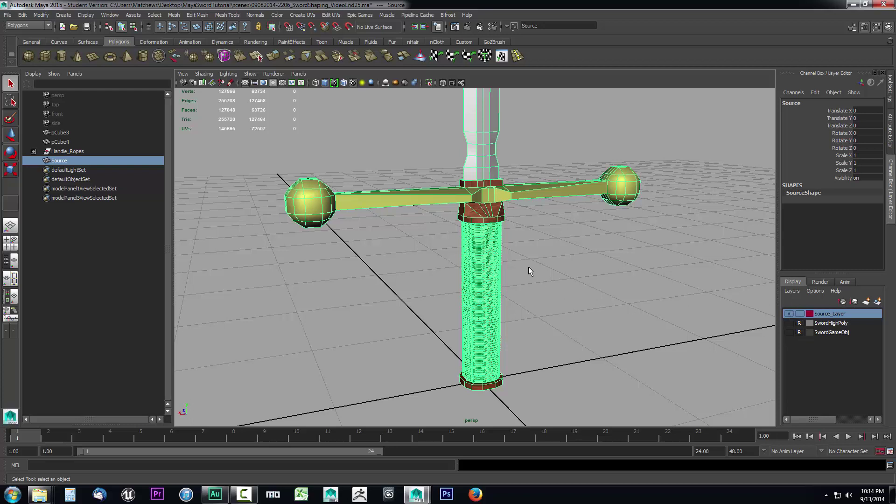
{"action": "left_click", "coordinate": [531, 293]}
{"action": "left_click", "coordinate": [469, 249]}
{"action": "left_click", "coordinate": [562, 286]}
{"action": "left_click", "coordinate": [497, 259]}
{"action": "right_click", "coordinate": [830, 313]}
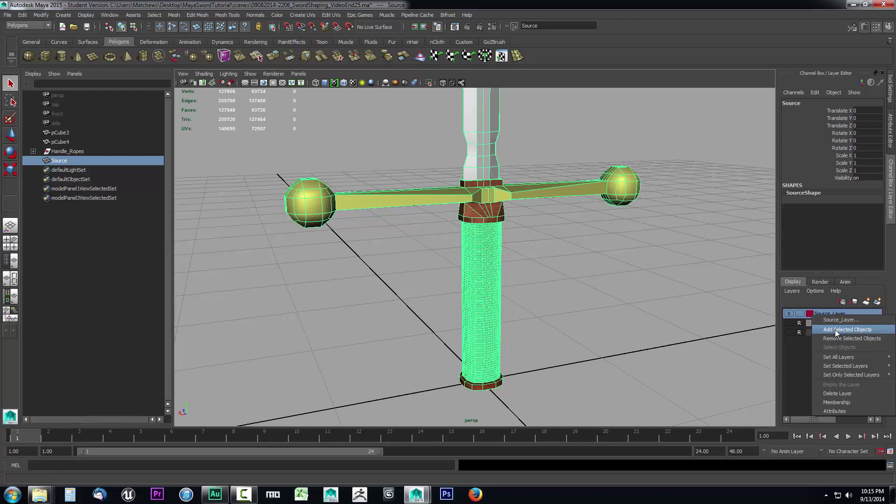
{"action": "left_click", "coordinate": [835, 329]}
Hide Source_Layer and show the SwordGameObj layer in its place
{"action": "left_click", "coordinate": [789, 314]}
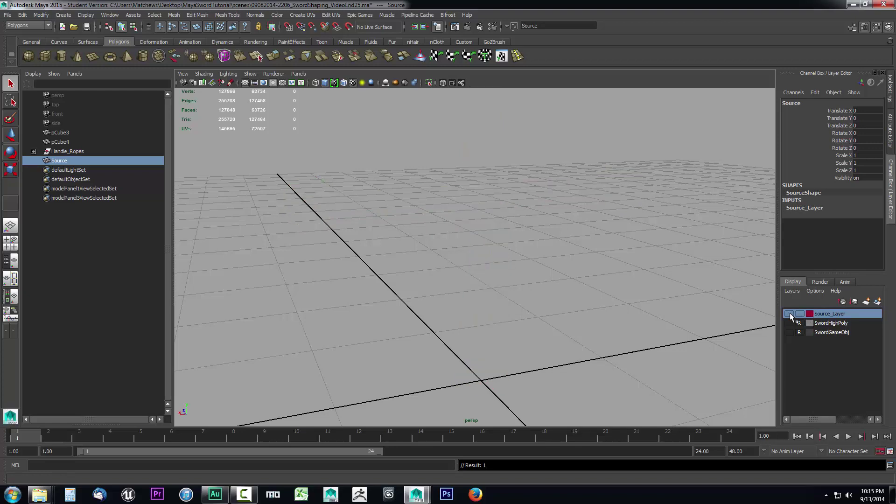
{"action": "left_click", "coordinate": [788, 313]}
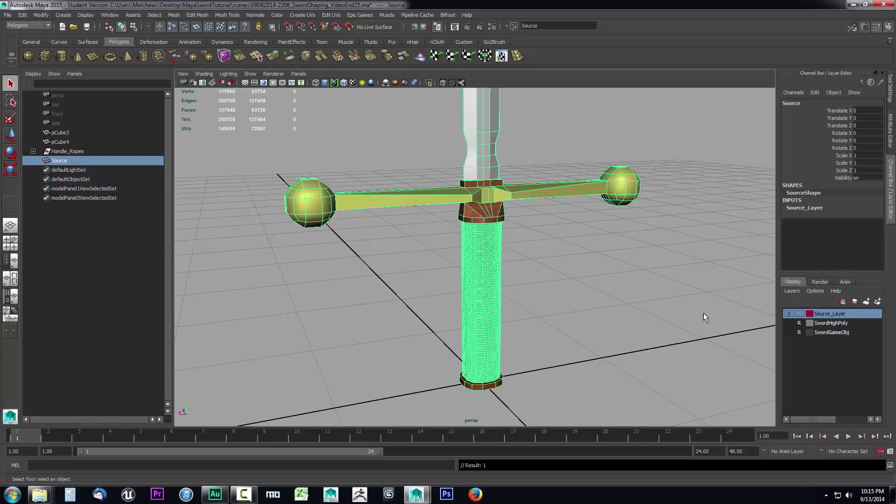
{"action": "left_click", "coordinate": [789, 314]}
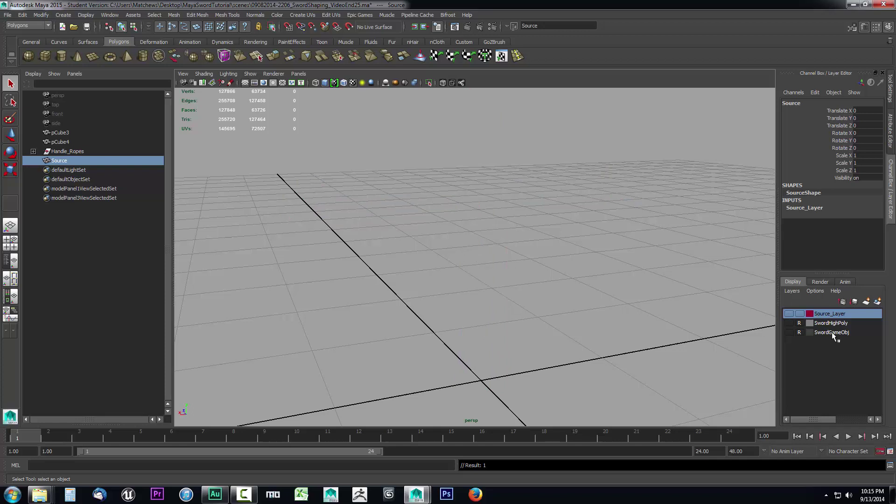
{"action": "left_click", "coordinate": [789, 332]}
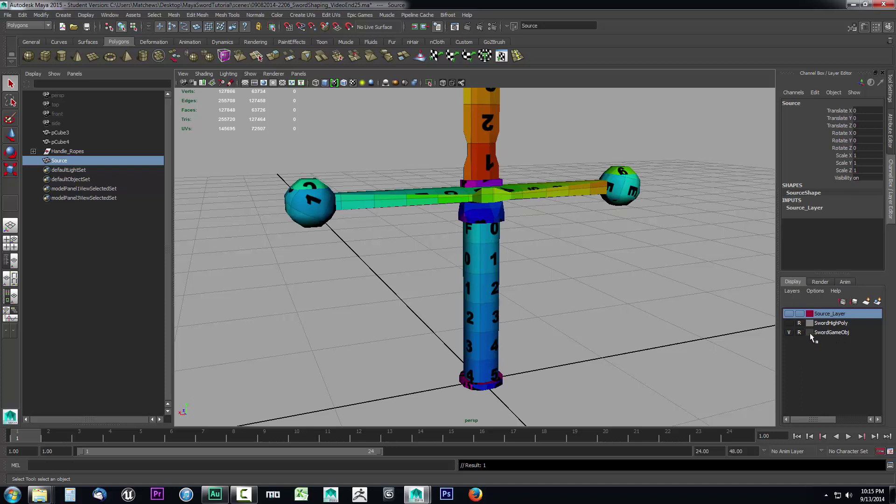
Give the SwordHighPoly layer the dark grey layer colour and leave the SwordGameObj layer's settings as they are
{"action": "double_click", "coordinate": [827, 323]}
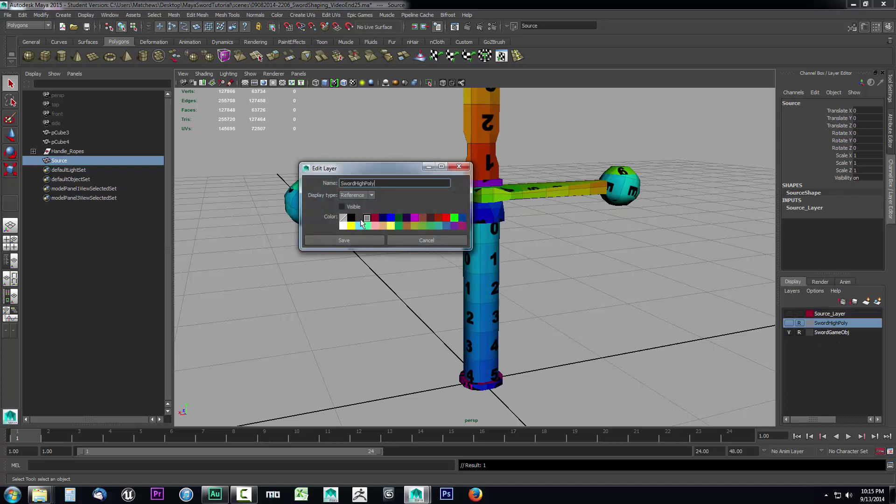
{"action": "left_click", "coordinate": [362, 237]}
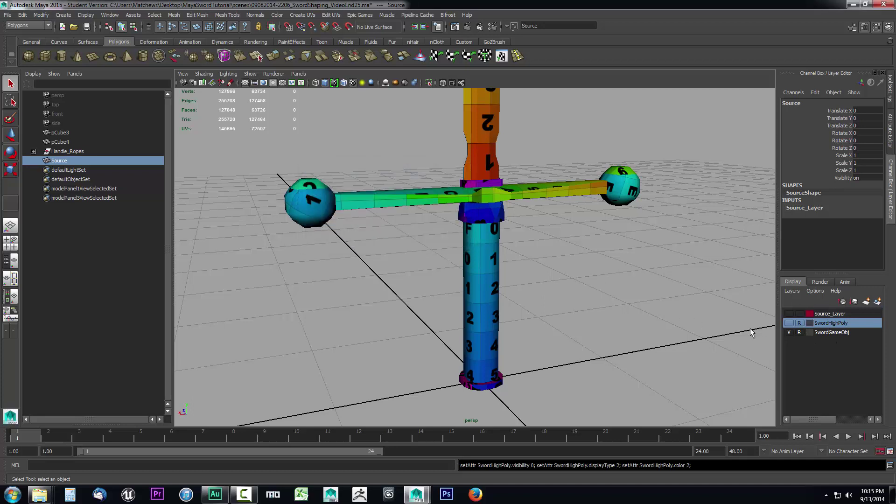
{"action": "double_click", "coordinate": [812, 333]}
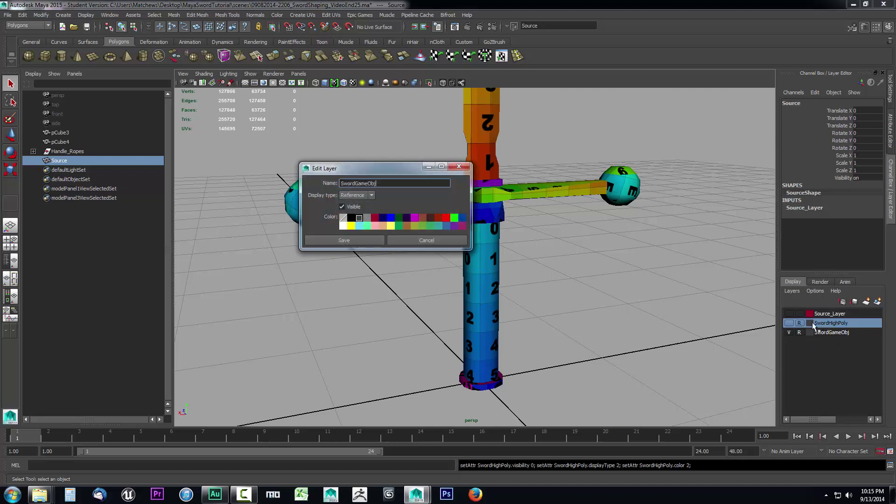
{"action": "left_click", "coordinate": [441, 241]}
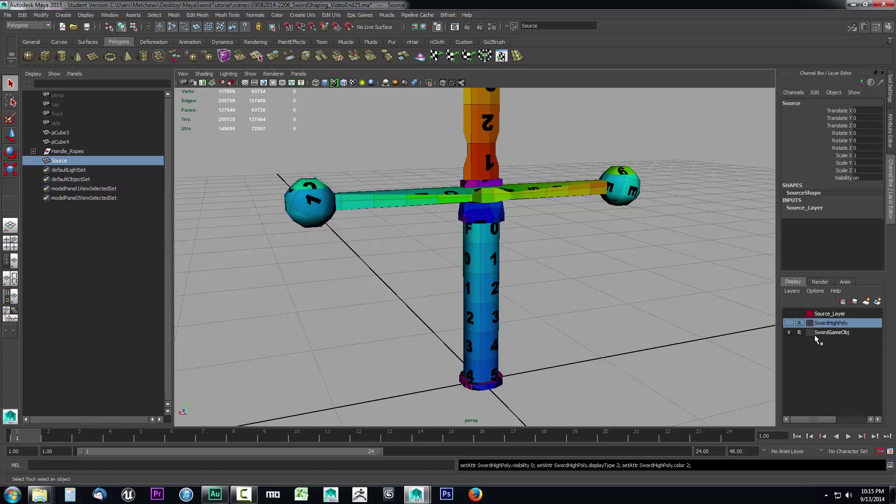
Switch SwordGameObj out of Reference mode, duplicate its sword mesh and put the copy in a new display layer
{"action": "left_click", "coordinate": [816, 333]}
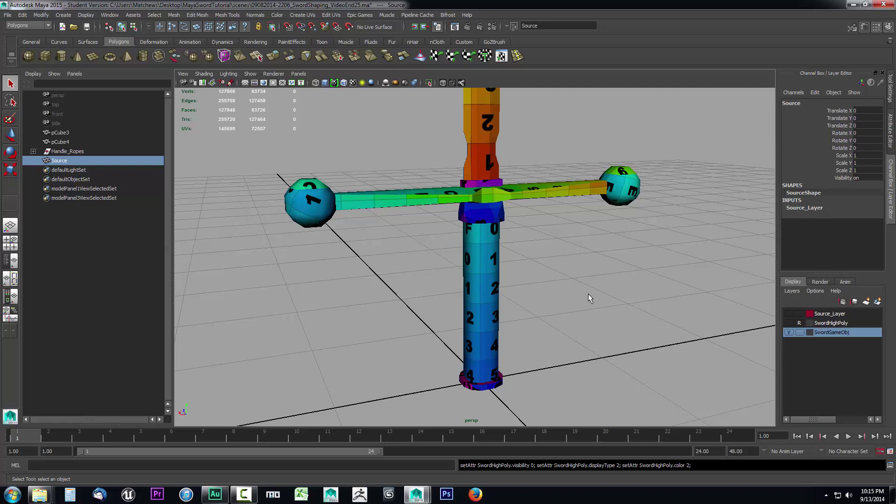
{"action": "left_click", "coordinate": [486, 256]}
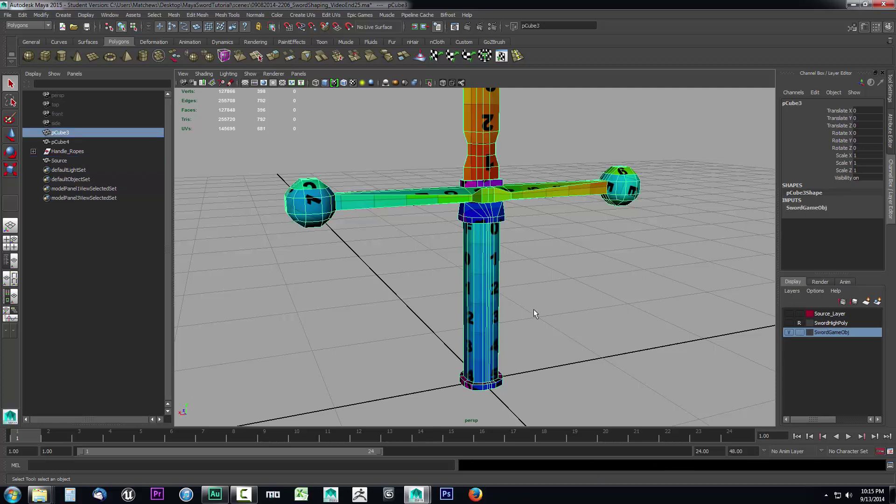
{"action": "key", "text": "ctrl+d"}
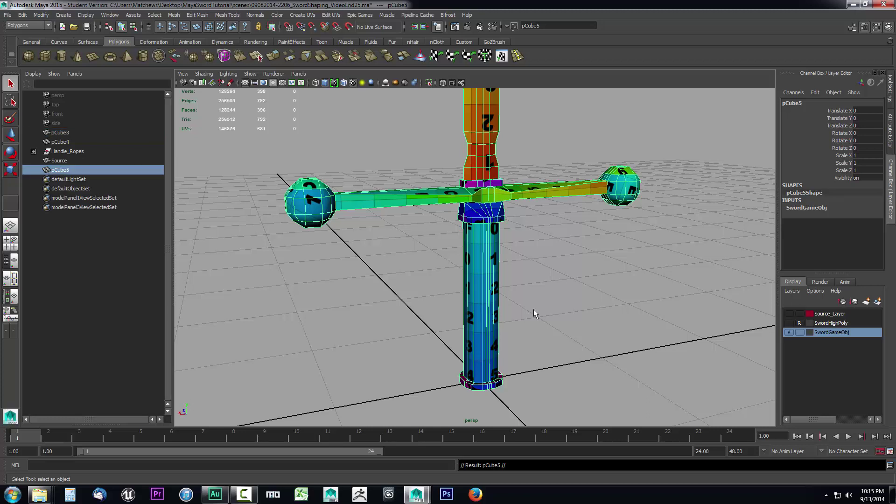
{"action": "left_click", "coordinate": [877, 302]}
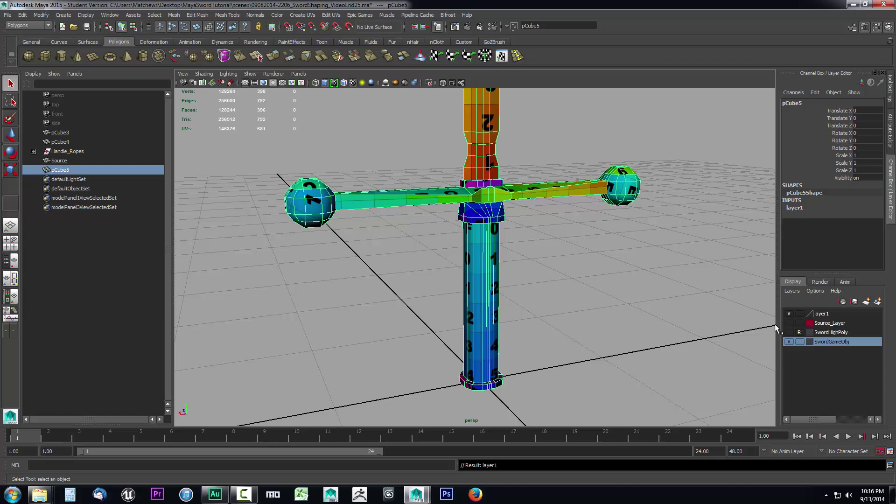
Set the SwordGameObj layer back to Reference and hide it
{"action": "left_click", "coordinate": [799, 341]}
{"action": "left_click", "coordinate": [798, 341]}
{"action": "left_click", "coordinate": [789, 341]}
Compare the SwordGameObj original with the duplicate in layer1 by toggling the layers' visibility, and view the duplicate up close
{"action": "left_click", "coordinate": [788, 314]}
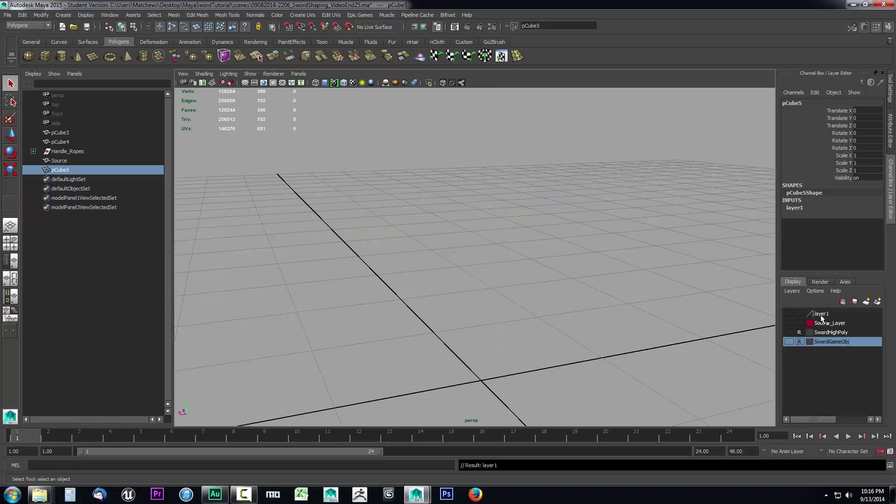
{"action": "left_click", "coordinate": [788, 342]}
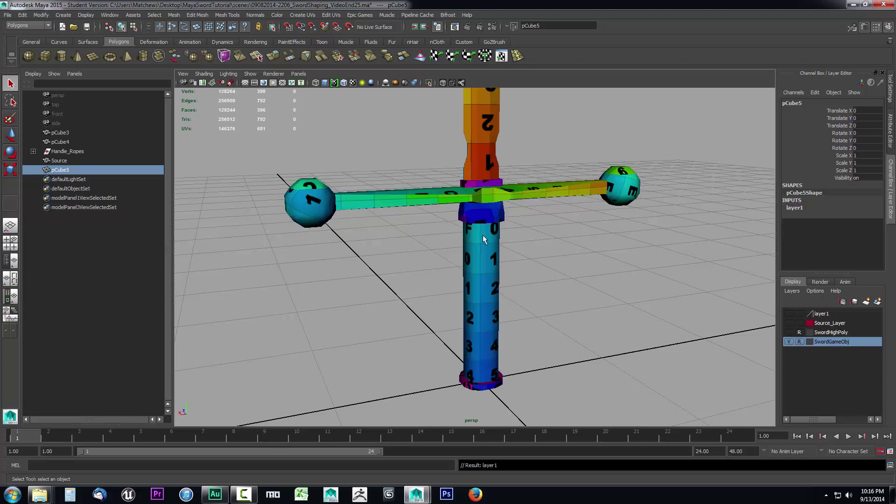
{"action": "left_click", "coordinate": [789, 342]}
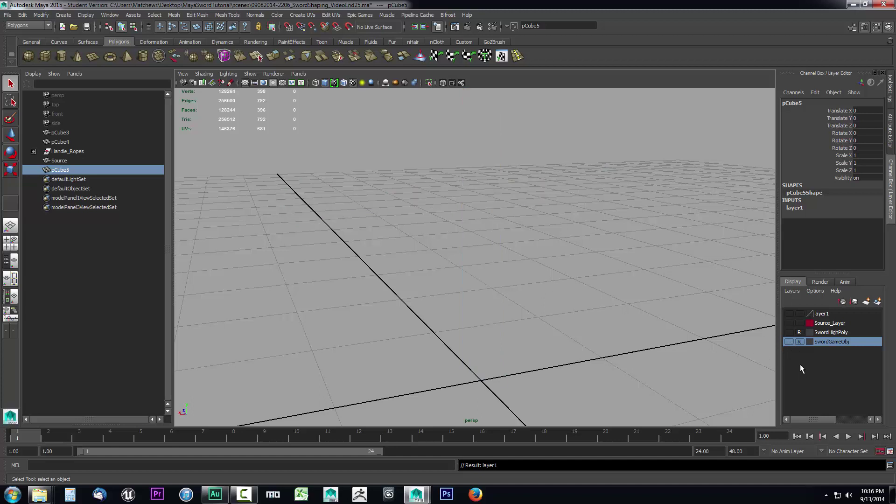
{"action": "left_click", "coordinate": [789, 314]}
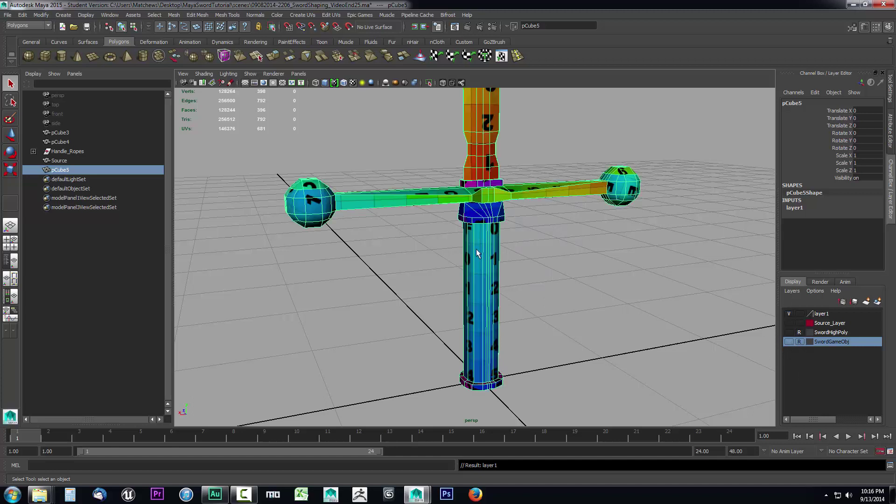
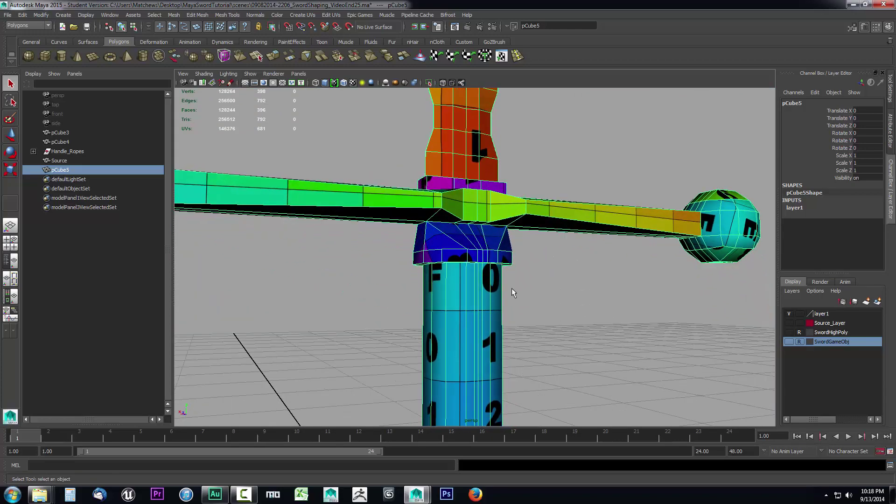
{"action": "right_click_drag", "start_coordinate": [485, 301], "coordinate": [546, 258], "text": "alt"}
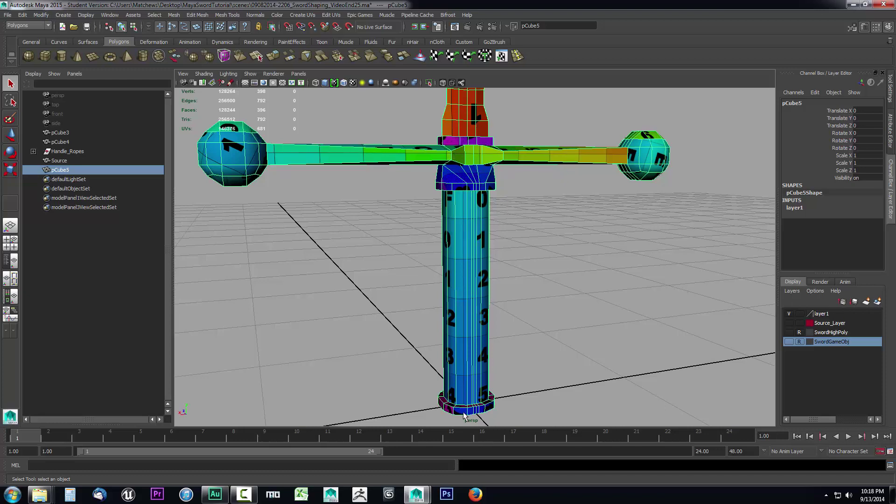
Delete every face of the duplicated sword mesh in layer1 except the cylindrical handle grip
{"action": "left_click_drag", "start_coordinate": [560, 308], "coordinate": [543, 305], "text": "alt"}
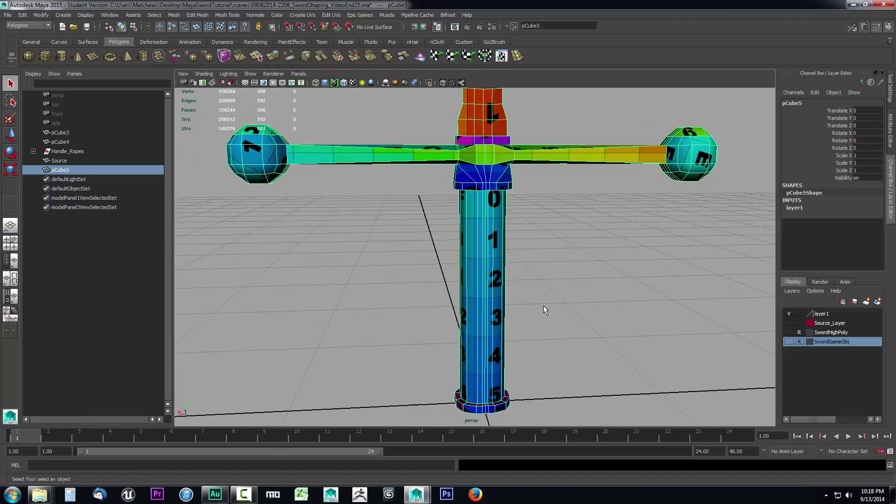
{"action": "middle_click_drag", "start_coordinate": [543, 305], "coordinate": [508, 290], "text": "alt"}
{"action": "right_click", "coordinate": [452, 247]}
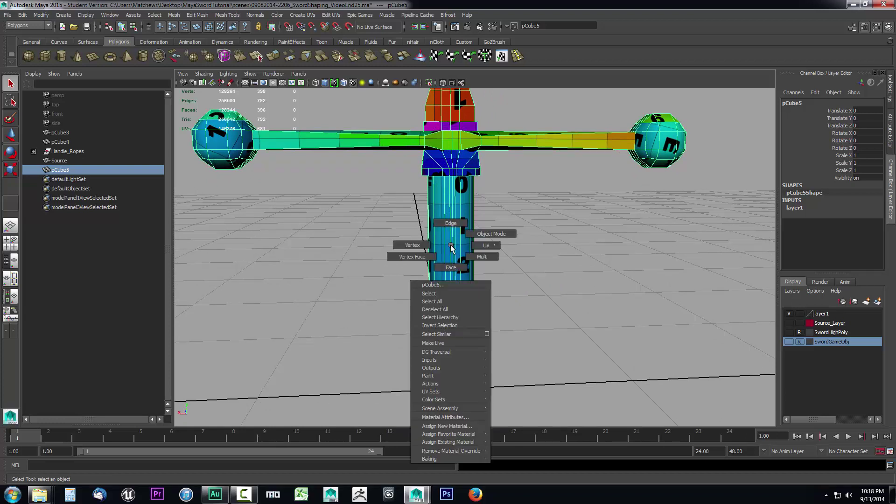
{"action": "left_click", "coordinate": [451, 268]}
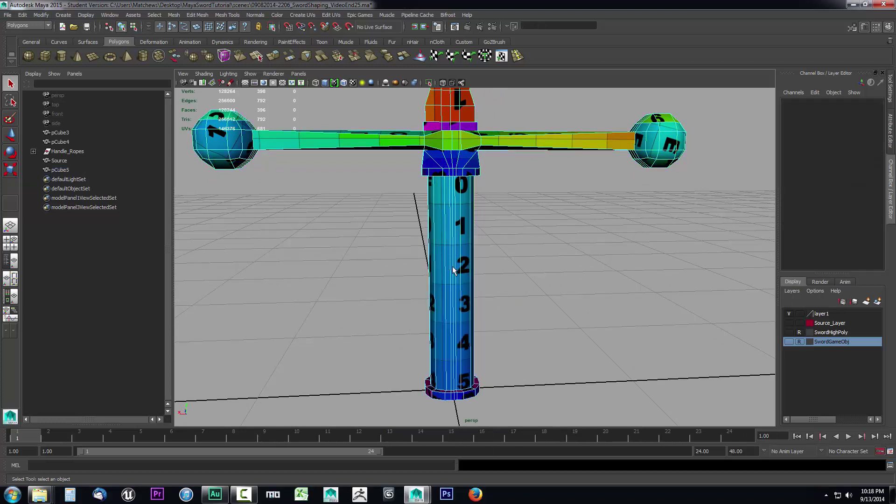
{"action": "left_click_drag", "start_coordinate": [370, 215], "coordinate": [508, 235]}
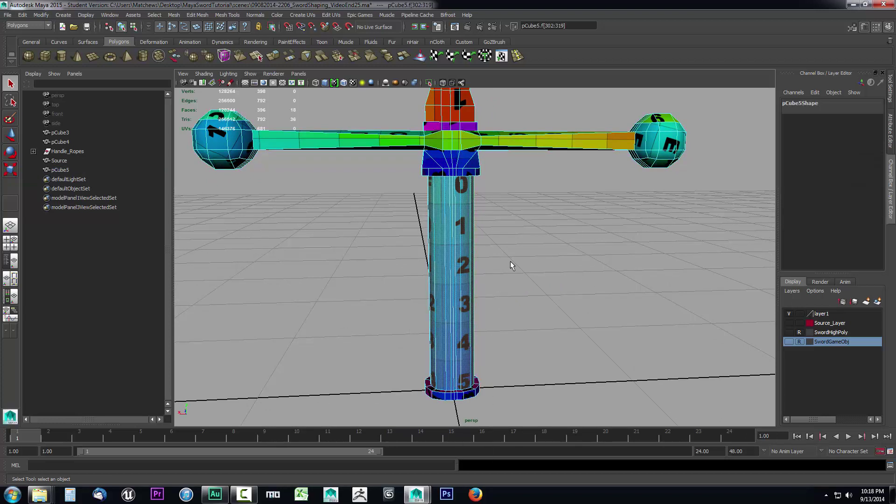
{"action": "scroll", "coordinate": [494, 254], "scroll_direction": "down", "scroll_amount": 5}
{"action": "scroll", "coordinate": [537, 270], "scroll_direction": "up", "scroll_amount": 2}
{"action": "left_click_drag", "start_coordinate": [383, 110], "coordinate": [635, 372]}
{"action": "scroll", "coordinate": [561, 322], "scroll_direction": "up", "scroll_amount": 1}
{"action": "scroll", "coordinate": [561, 325], "scroll_direction": "up", "scroll_amount": 4}
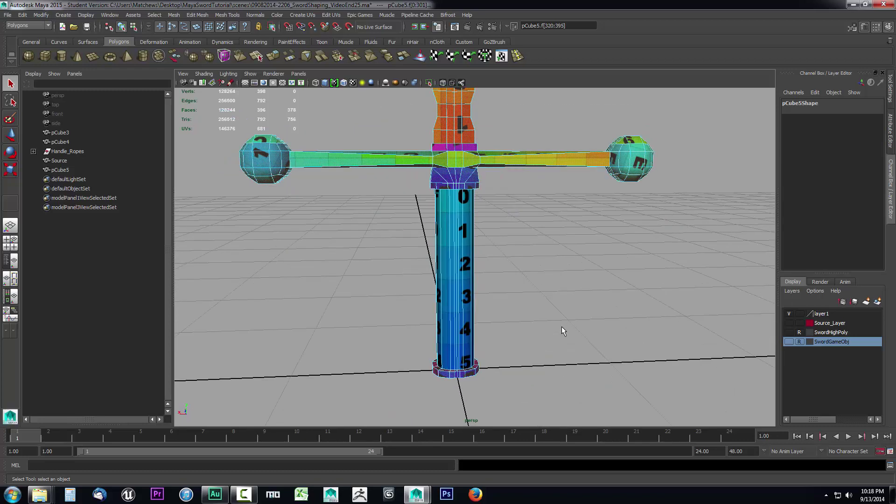
{"action": "scroll", "coordinate": [512, 292], "scroll_direction": "up", "scroll_amount": 1}
{"action": "scroll", "coordinate": [512, 294], "scroll_direction": "down", "scroll_amount": 1}
{"action": "key", "text": "Delete"}
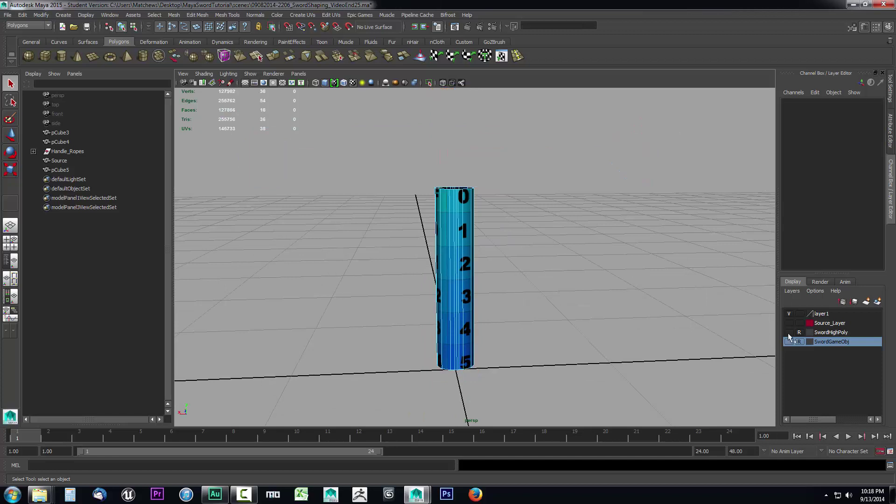
Rename layer1 as Target_Handle_Layer and give it the dark red layer colour
{"action": "double_click", "coordinate": [821, 313]}
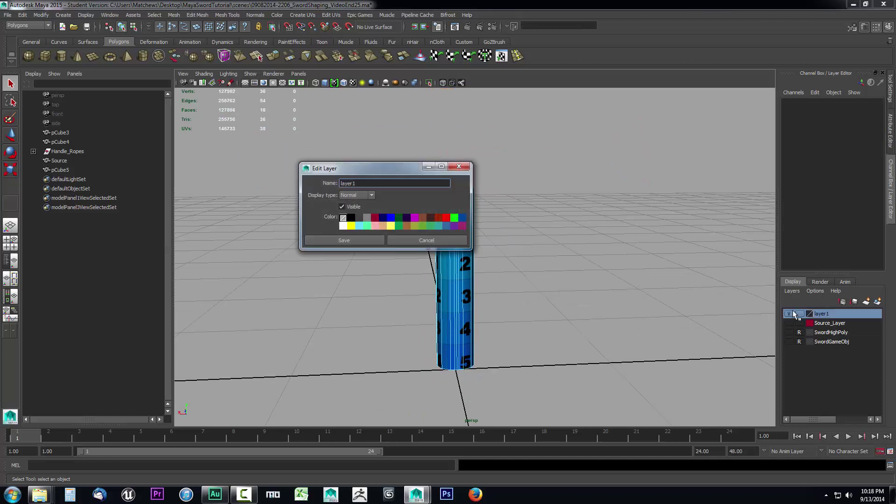
{"action": "left_click_drag", "start_coordinate": [360, 183], "coordinate": [312, 180]}
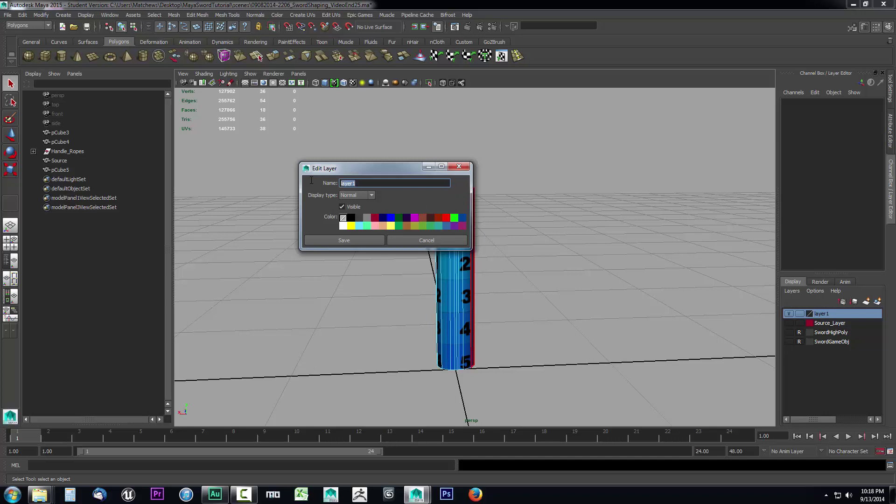
{"action": "type", "text": "Target_Handle_L"}
{"action": "left_click", "coordinate": [374, 217]}
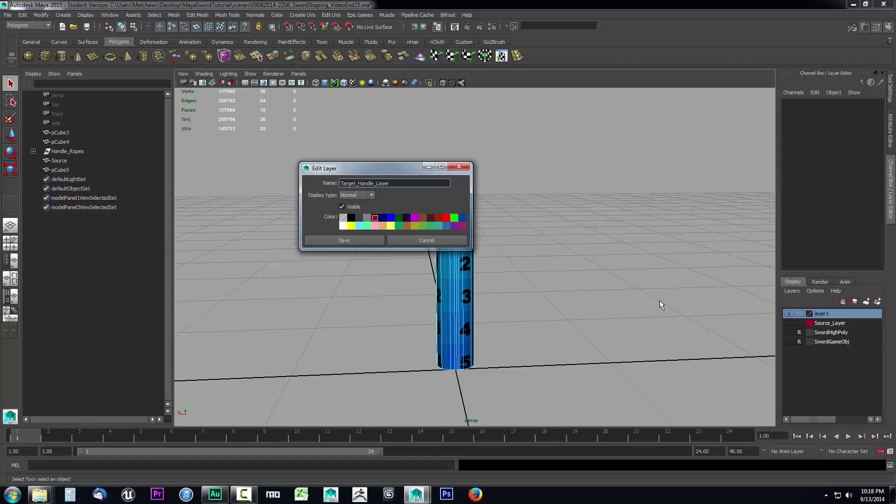
{"action": "left_click", "coordinate": [356, 240]}
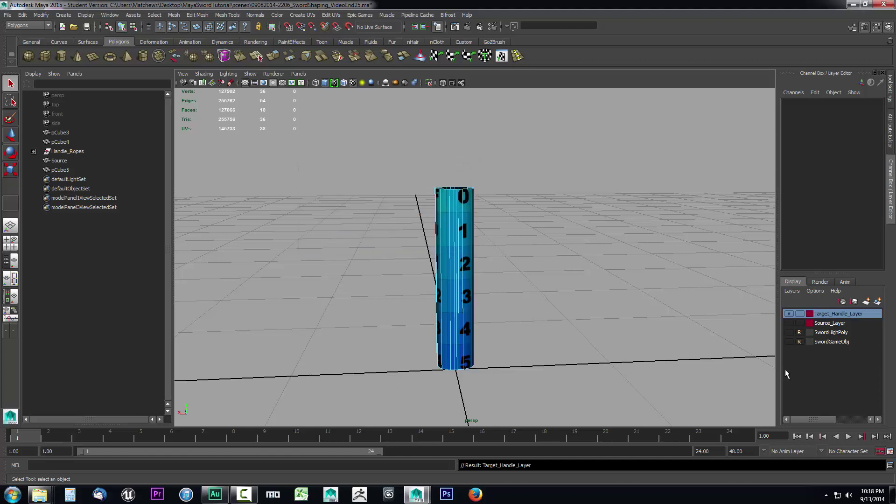
Hide Target_Handle_Layer, show SwordGameObj in Normal mode, duplicate its sword mesh and put the copy in a new display layer
{"action": "left_click", "coordinate": [788, 314]}
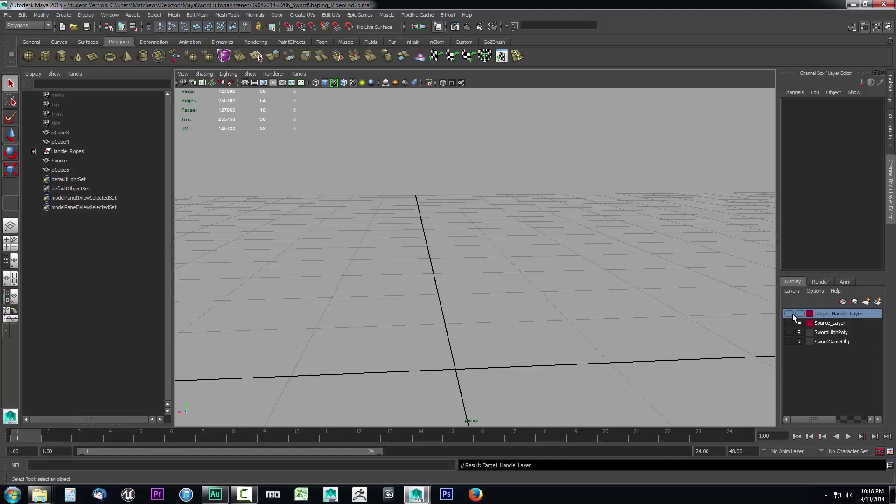
{"action": "left_click", "coordinate": [791, 342]}
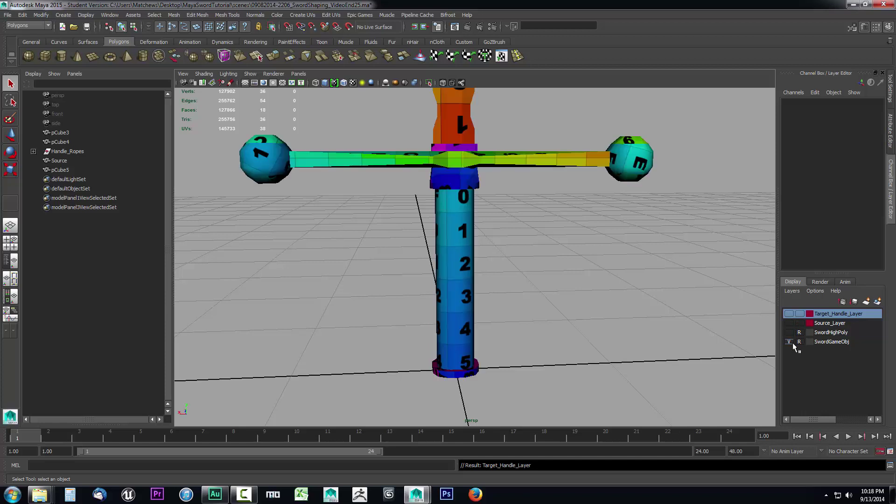
{"action": "left_click", "coordinate": [822, 343]}
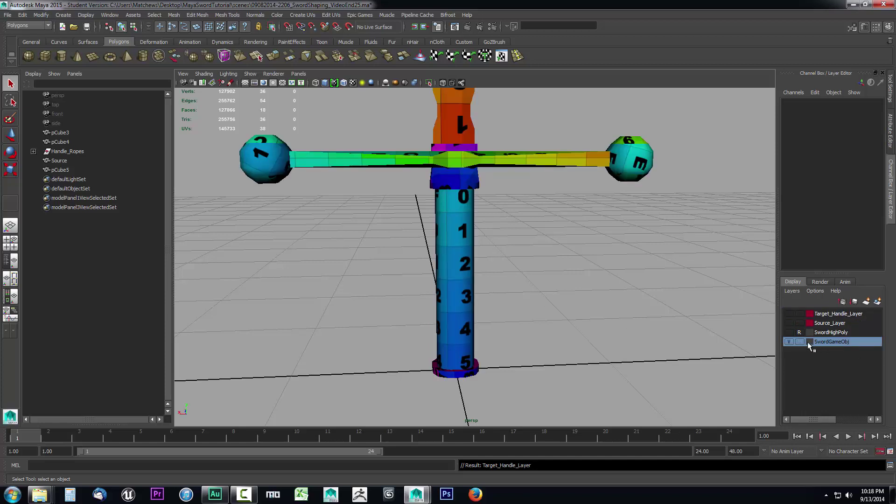
{"action": "left_click", "coordinate": [452, 256]}
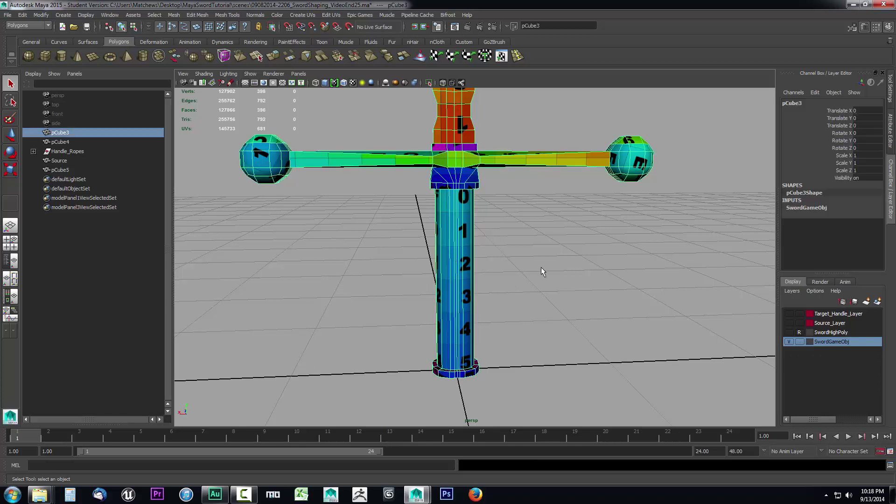
{"action": "key", "text": "ctrl+d"}
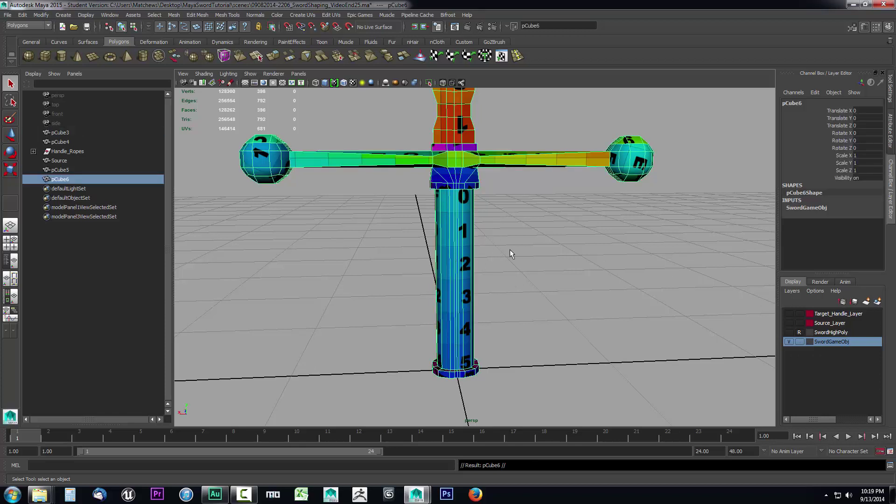
{"action": "left_click", "coordinate": [877, 302]}
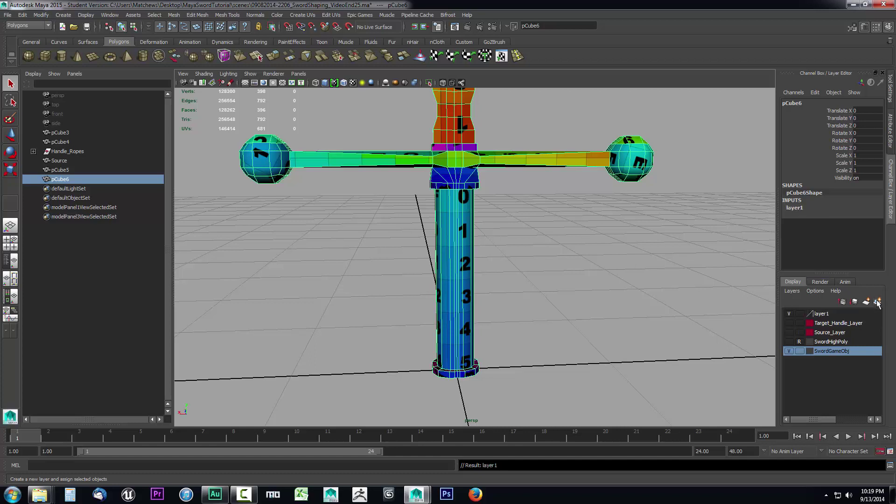
Set SwordGameObj back to Reference and hide it, then check the new copy by toggling layer1's visibility
{"action": "left_click", "coordinate": [799, 351]}
{"action": "left_click", "coordinate": [799, 351]}
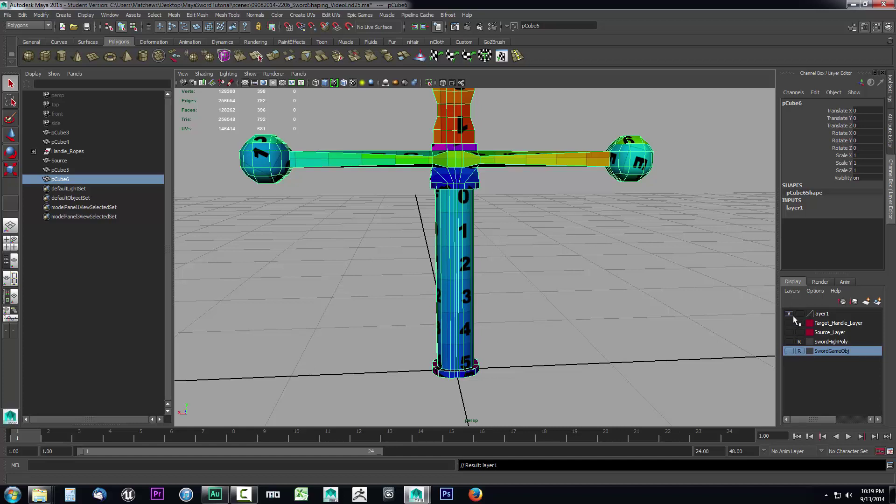
{"action": "left_click", "coordinate": [824, 314]}
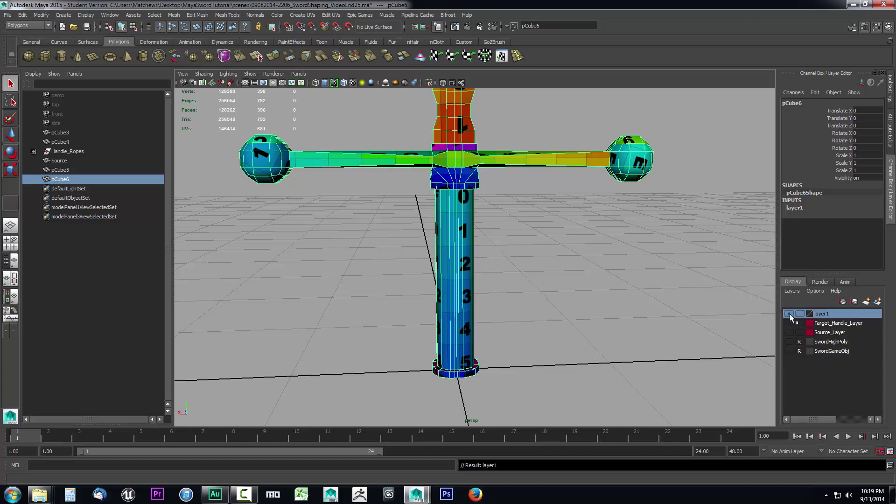
{"action": "left_click", "coordinate": [788, 313]}
{"action": "left_click", "coordinate": [788, 313]}
{"action": "left_click", "coordinate": [788, 313]}
{"action": "left_click", "coordinate": [789, 313]}
{"action": "left_click", "coordinate": [789, 314]}
{"action": "left_click", "coordinate": [789, 314]}
Delete the handle grip faces from the new sword copy in layer1
{"action": "right_click_drag", "start_coordinate": [448, 226], "coordinate": [447, 246]}
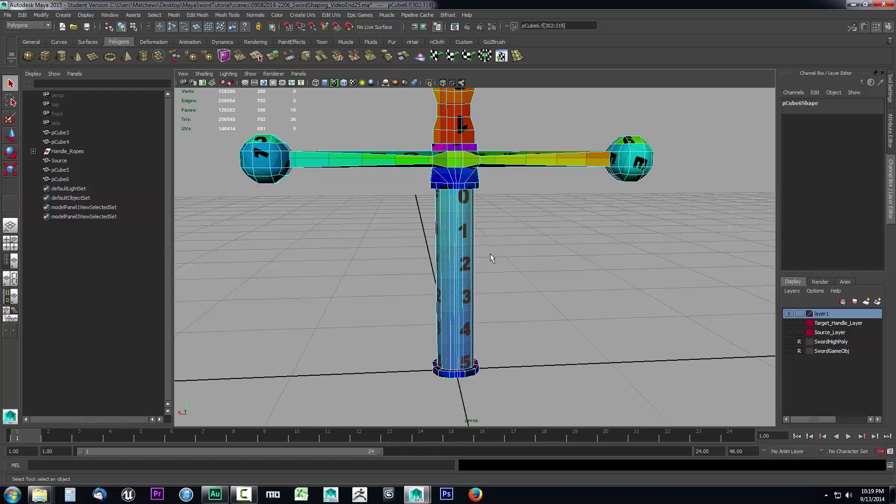
{"action": "key", "text": "Delete"}
{"action": "middle_click_drag", "start_coordinate": [502, 251], "coordinate": [518, 359], "text": "alt"}
{"action": "scroll", "coordinate": [518, 360], "scroll_direction": "up", "scroll_amount": 5}
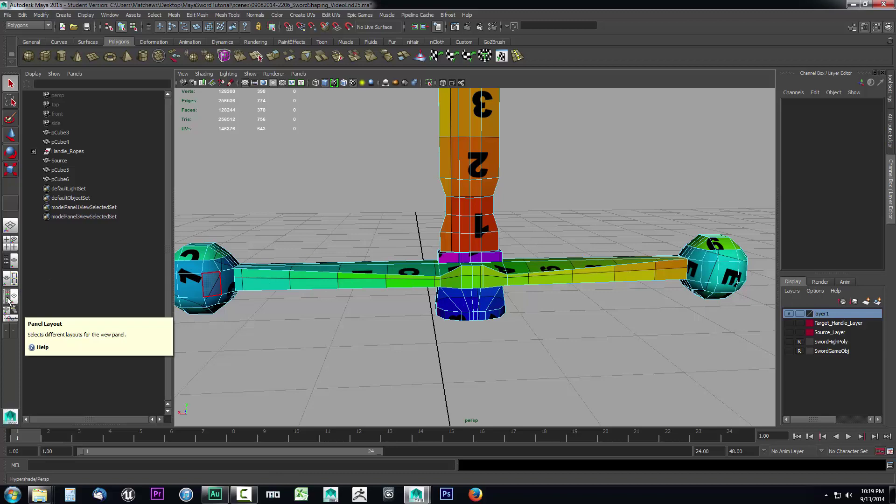
Show the UV Texture Editor beside the perspective view and switch the component selection to Shell
{"action": "left_click", "coordinate": [8, 301]}
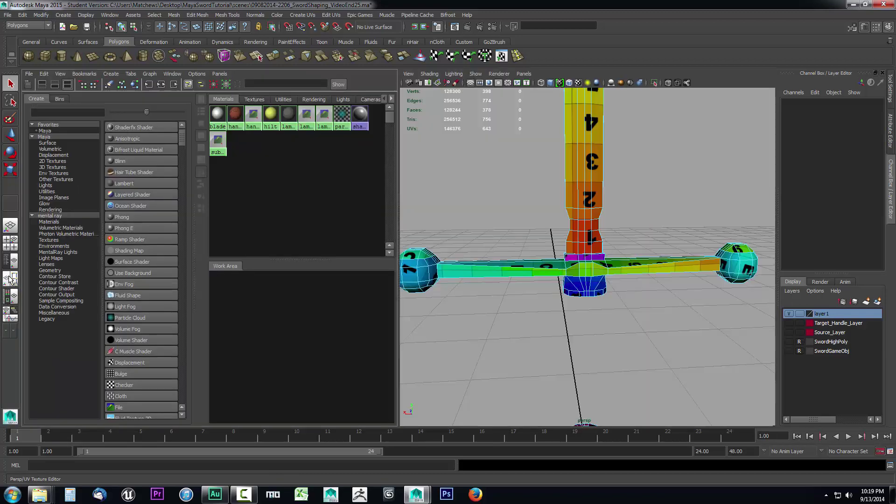
{"action": "left_click", "coordinate": [11, 279]}
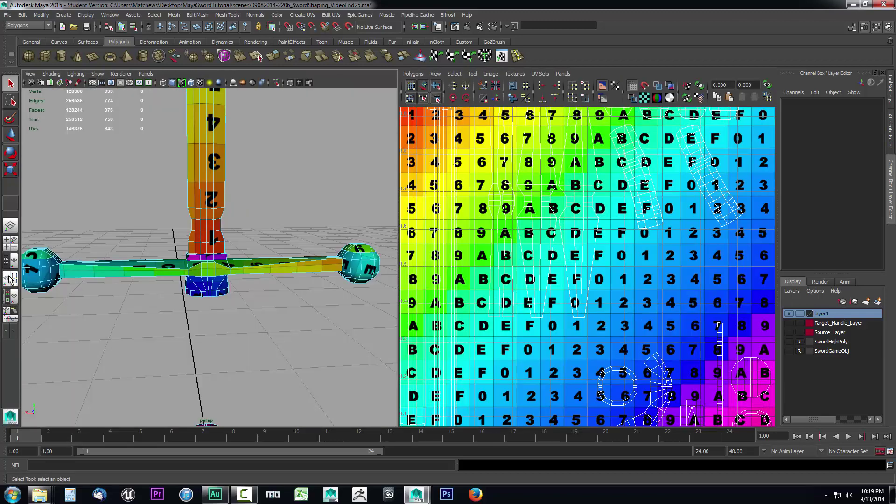
{"action": "right_click", "coordinate": [563, 232]}
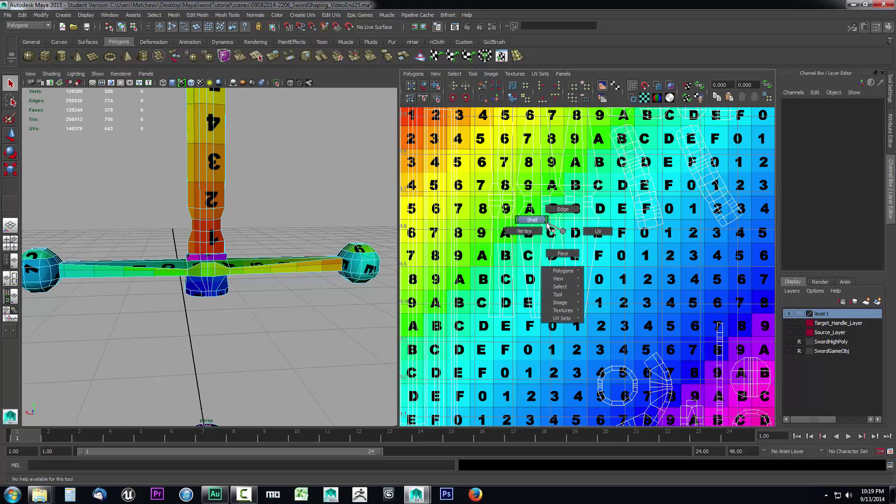
{"action": "left_click", "coordinate": [539, 223]}
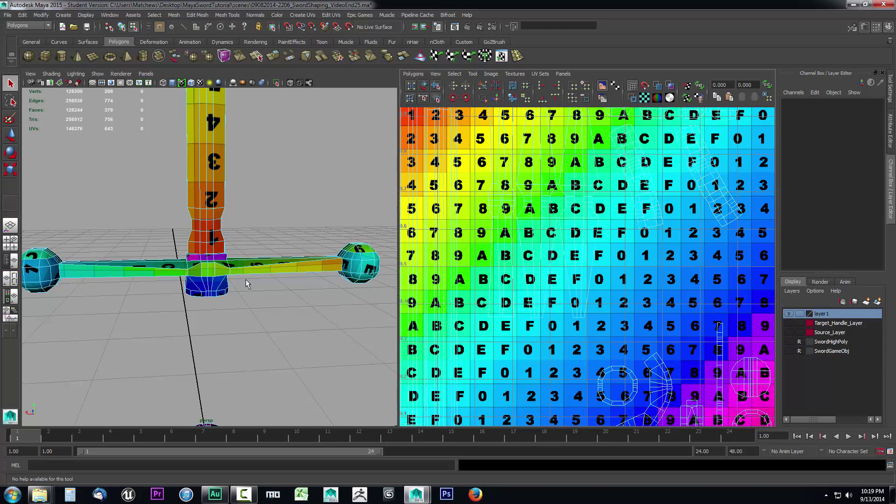
Select the UV shells of the crossguard bar and delete their faces from the sword copy
{"action": "middle_click_drag", "start_coordinate": [273, 304], "coordinate": [303, 301], "text": "alt"}
{"action": "scroll", "coordinate": [303, 301], "scroll_direction": "up", "scroll_amount": 2}
{"action": "left_click", "coordinate": [310, 259]}
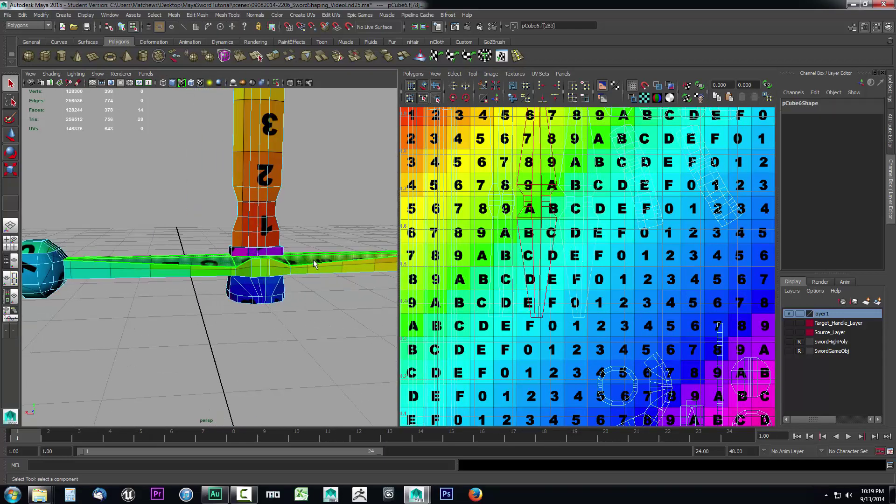
{"action": "left_click", "coordinate": [360, 320]}
{"action": "left_click_drag", "start_coordinate": [326, 216], "coordinate": [329, 301]}
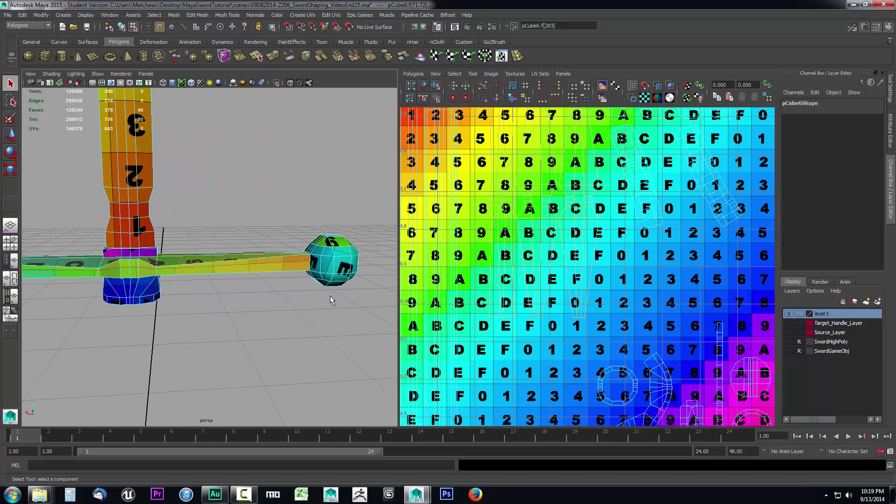
{"action": "key", "text": "Delete"}
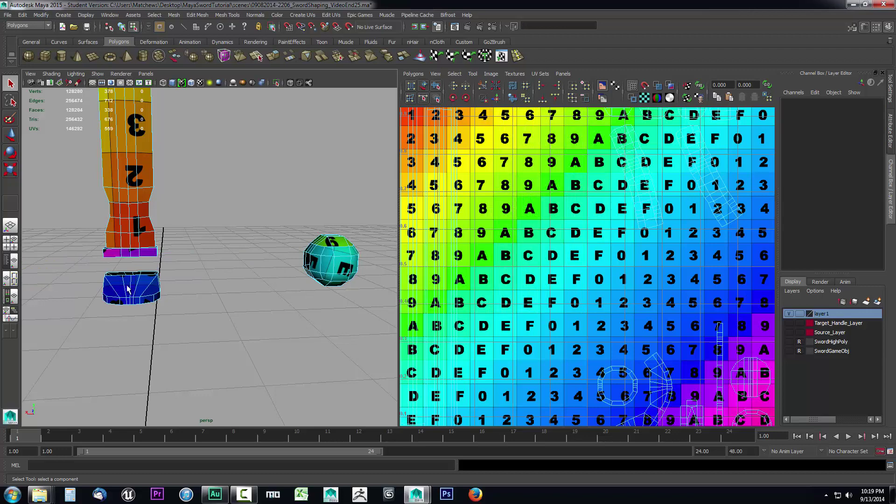
Delete the ball shells at both ends of the removed crossguard
{"action": "left_click_drag", "start_coordinate": [240, 318], "coordinate": [354, 265], "text": "alt"}
{"action": "left_click_drag", "start_coordinate": [270, 200], "coordinate": [373, 322]}
{"action": "key", "text": "Delete"}
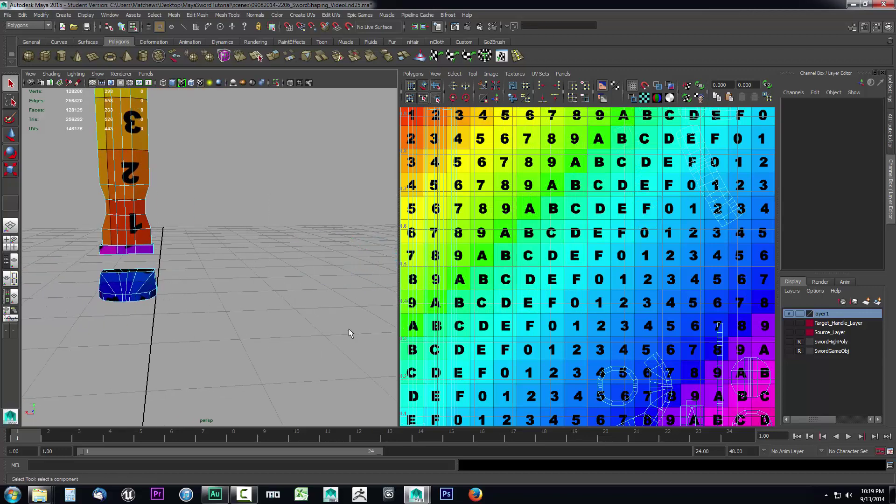
{"action": "middle_click_drag", "start_coordinate": [212, 336], "coordinate": [453, 341], "text": "alt"}
{"action": "left_click_drag", "start_coordinate": [52, 186], "coordinate": [264, 354]}
{"action": "key", "text": "Delete"}
Delete the blade shells, leaving only the collar pieces and the pommel ring of the sword copy
{"action": "middle_click_drag", "start_coordinate": [297, 358], "coordinate": [157, 337], "text": "alt"}
{"action": "left_click_drag", "start_coordinate": [157, 164], "coordinate": [338, 250]}
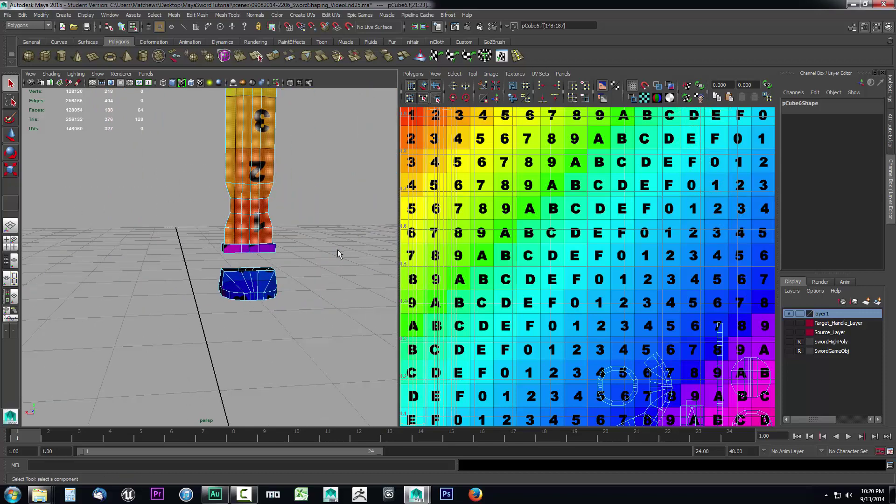
{"action": "key", "text": "Delete"}
{"action": "scroll", "coordinate": [337, 249], "scroll_direction": "down", "scroll_amount": 3}
{"action": "middle_click_drag", "start_coordinate": [338, 249], "coordinate": [284, 295], "text": "alt"}
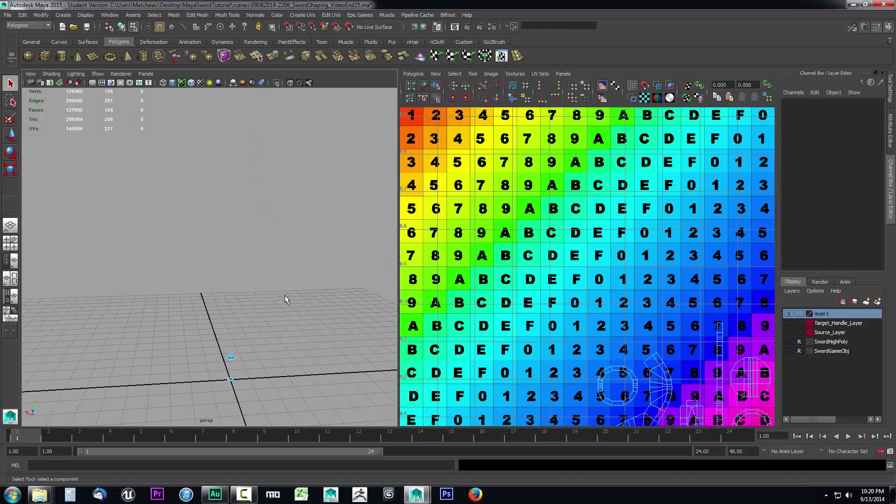
{"action": "scroll", "coordinate": [284, 295], "scroll_direction": "up", "scroll_amount": 2}
{"action": "scroll", "coordinate": [280, 327], "scroll_direction": "down", "scroll_amount": 4}
{"action": "middle_click_drag", "start_coordinate": [271, 328], "coordinate": [278, 297], "text": "alt"}
{"action": "scroll", "coordinate": [278, 297], "scroll_direction": "up", "scroll_amount": 5}
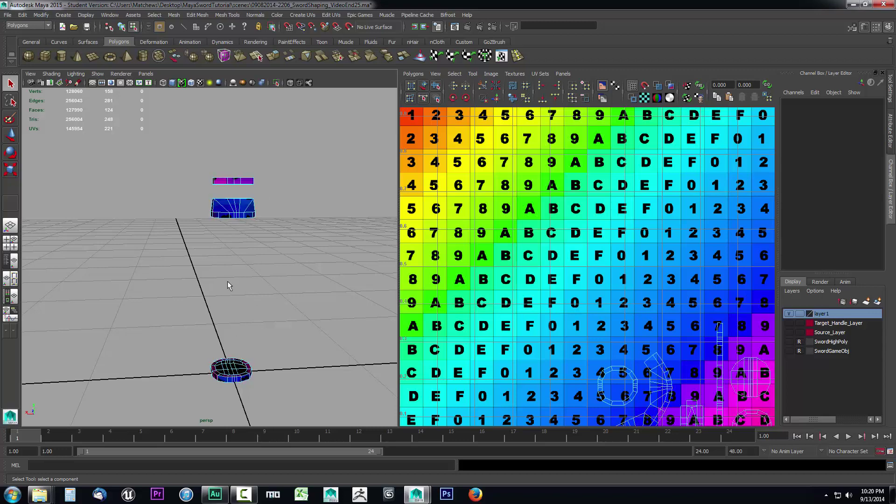
Return to Object Mode, restore the Outliner and perspective layout, and select the remaining collar and pommel mesh
{"action": "right_click_drag", "start_coordinate": [236, 213], "coordinate": [269, 201]}
{"action": "left_click", "coordinate": [10, 260]}
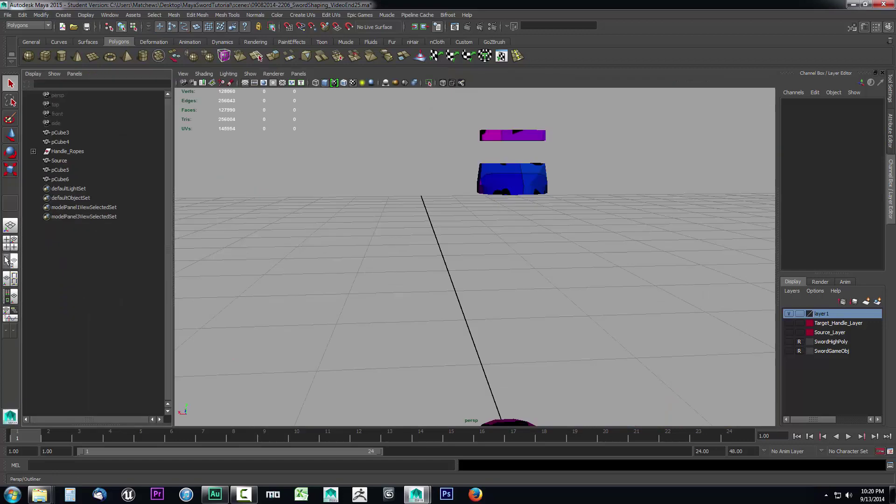
{"action": "left_click_drag", "start_coordinate": [356, 253], "coordinate": [441, 200], "text": "alt"}
{"action": "left_click", "coordinate": [449, 229]}
{"action": "scroll", "coordinate": [479, 279], "scroll_direction": "down", "scroll_amount": 3}
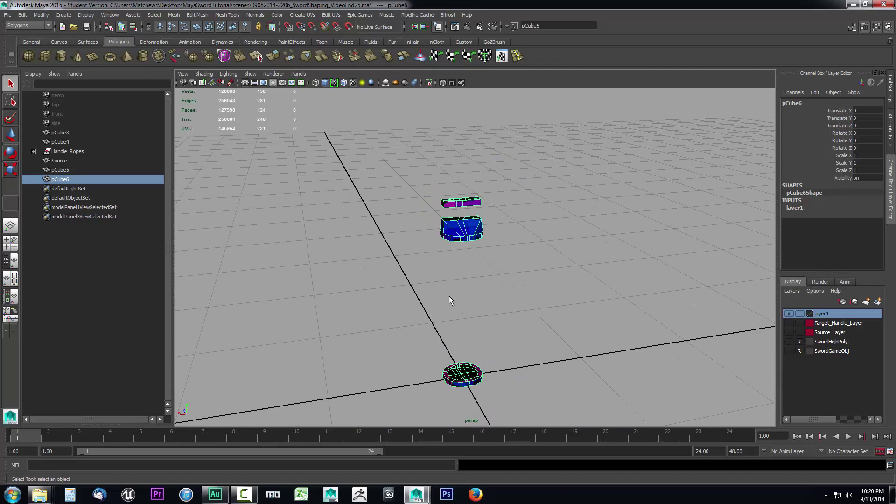
Check which pieces belong to layer1 by toggling its visibility, and clear the selection
{"action": "left_click_drag", "start_coordinate": [535, 322], "coordinate": [514, 280], "text": "alt"}
{"action": "left_click", "coordinate": [789, 314]}
{"action": "left_click", "coordinate": [790, 314]}
{"action": "left_click", "coordinate": [790, 314]}
{"action": "left_click", "coordinate": [790, 314]}
{"action": "left_click", "coordinate": [790, 314]}
{"action": "left_click", "coordinate": [790, 314]}
{"action": "left_click", "coordinate": [591, 285]}
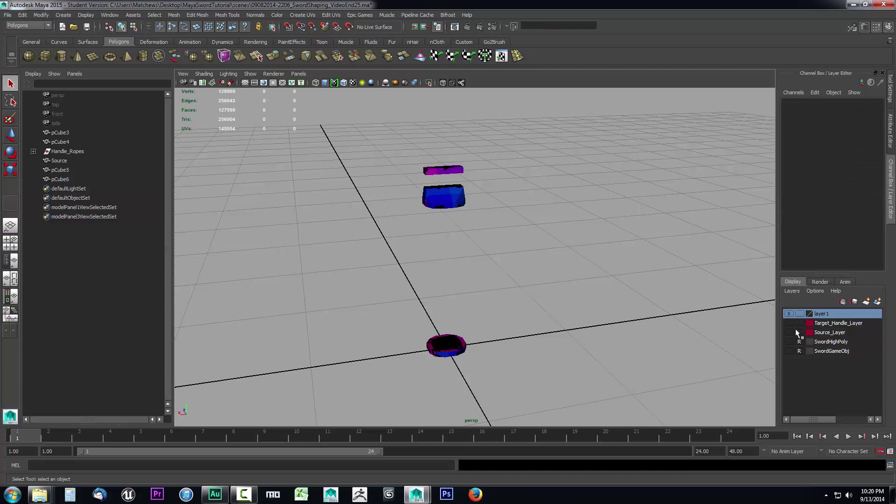
Rename layer1 as Target_Handle2_Layer and give it the same dark red colour as the other target layer
{"action": "double_click", "coordinate": [823, 315]}
{"action": "double_click", "coordinate": [359, 183]}
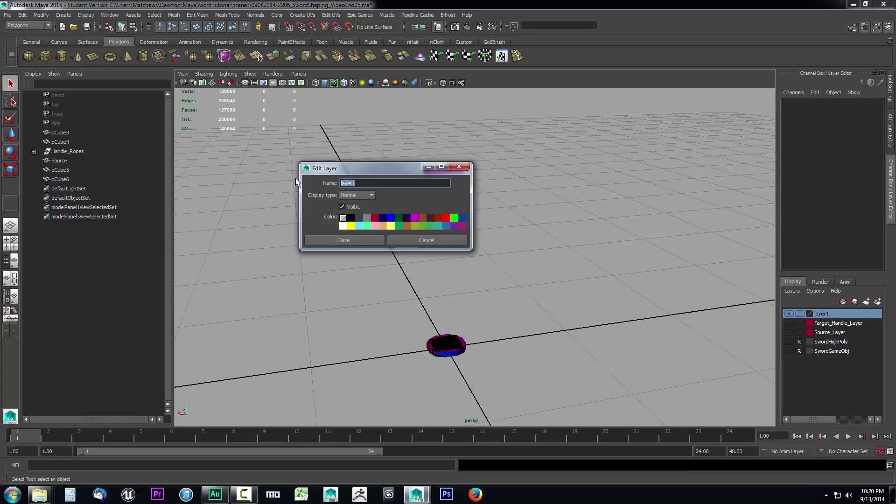
{"action": "type", "text": "Target_Handle2_"}
{"action": "key", "text": "BackSpace"}
{"action": "type", "text": "2_Layer"}
{"action": "left_click", "coordinate": [373, 214]}
{"action": "left_click", "coordinate": [362, 240]}
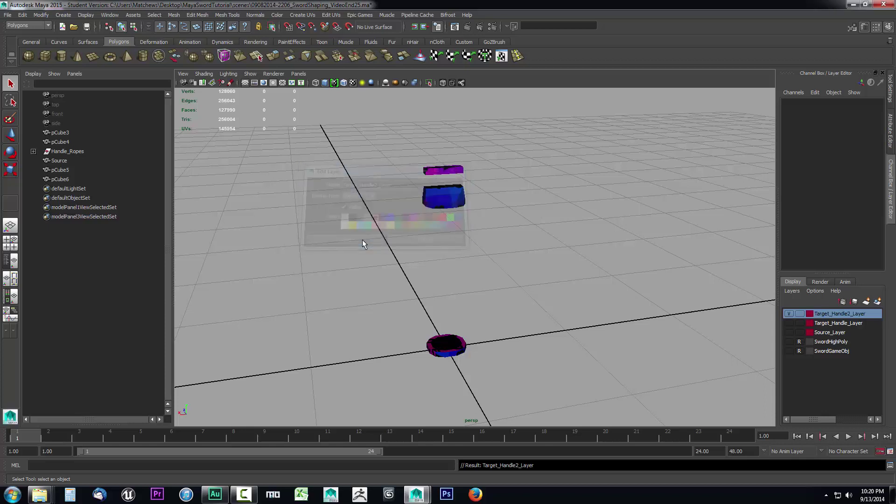
Show Target_Handle_Layer together with Target_Handle2_Layer after toggling both layers' visibility to check their contents
{"action": "left_click", "coordinate": [791, 323]}
{"action": "left_click", "coordinate": [791, 322]}
{"action": "left_click", "coordinate": [791, 315]}
{"action": "left_click", "coordinate": [791, 314]}
{"action": "left_click", "coordinate": [794, 326]}
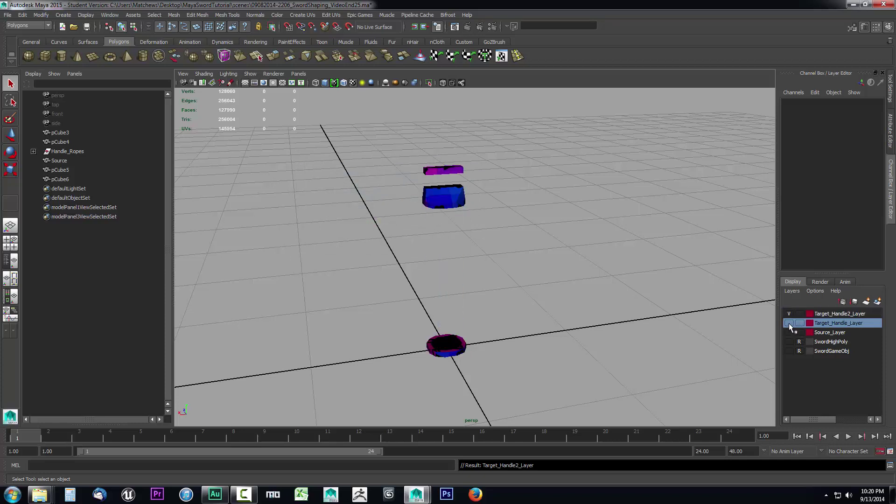
{"action": "left_click", "coordinate": [789, 322]}
Compare the target pieces with the full sword by toggling Source_Layer's visibility, leaving it hidden
{"action": "left_click", "coordinate": [789, 332]}
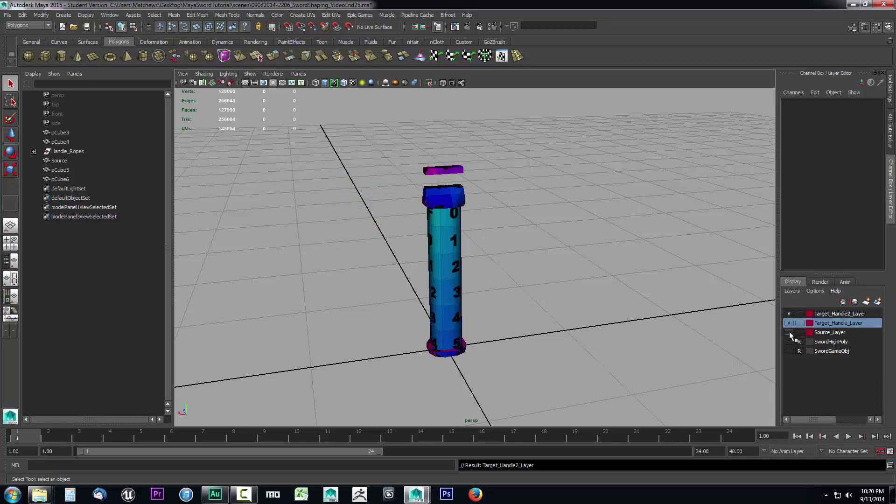
{"action": "left_click", "coordinate": [788, 332]}
{"action": "left_click", "coordinate": [789, 332]}
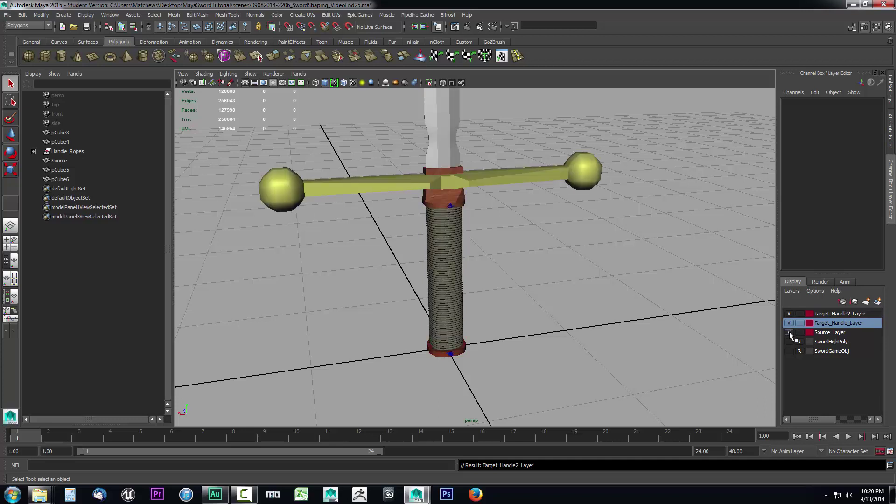
{"action": "left_click", "coordinate": [789, 332]}
{"action": "left_click", "coordinate": [788, 332]}
{"action": "left_click", "coordinate": [789, 332]}
Check each target layer's pieces by switching the two handle layers off and on, leaving both shown
{"action": "left_click", "coordinate": [789, 323]}
{"action": "left_click", "coordinate": [788, 314]}
{"action": "left_click", "coordinate": [789, 314]}
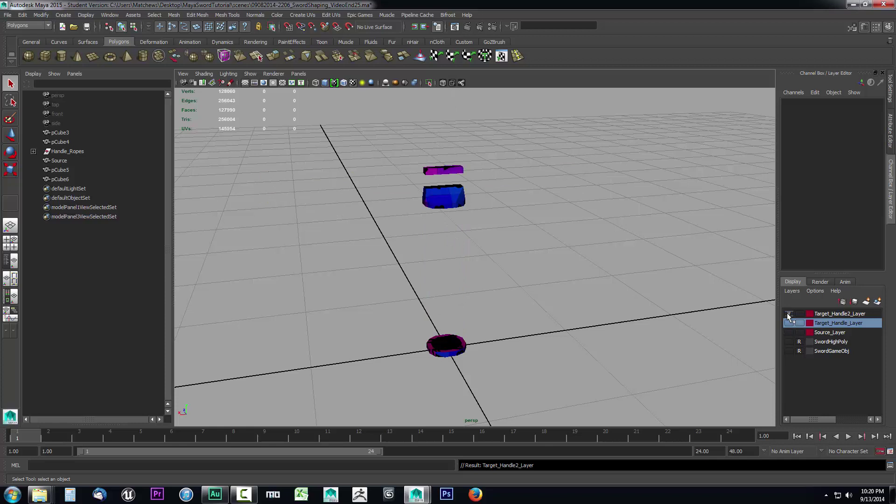
{"action": "left_click", "coordinate": [789, 323]}
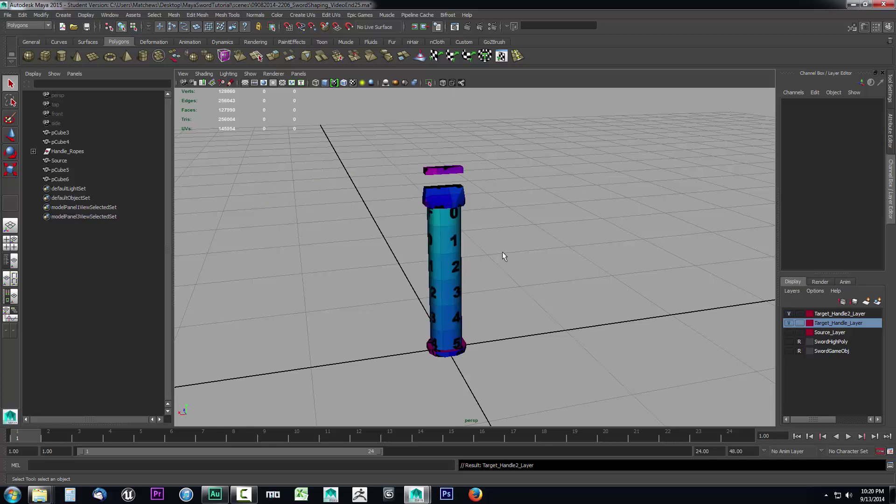
Identify the handle grip mesh pCube5 among the sword parts and rename it Target_1
{"action": "left_click", "coordinate": [446, 253]}
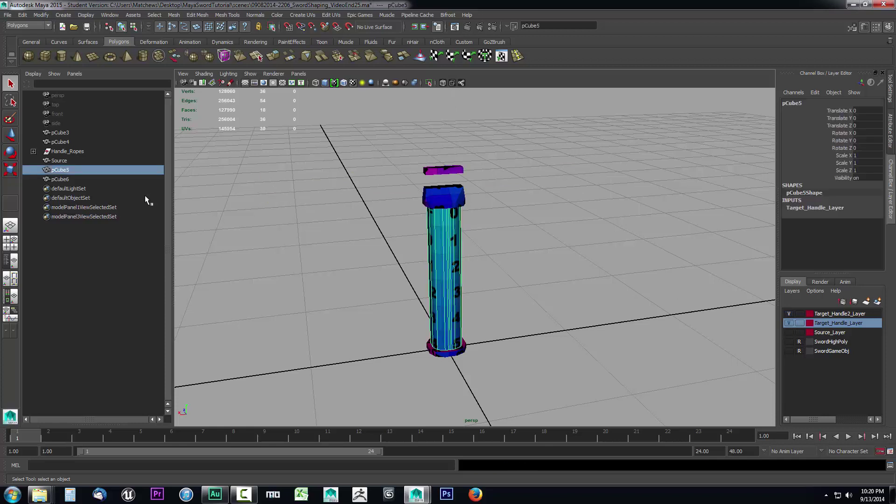
{"action": "left_click", "coordinate": [57, 160]}
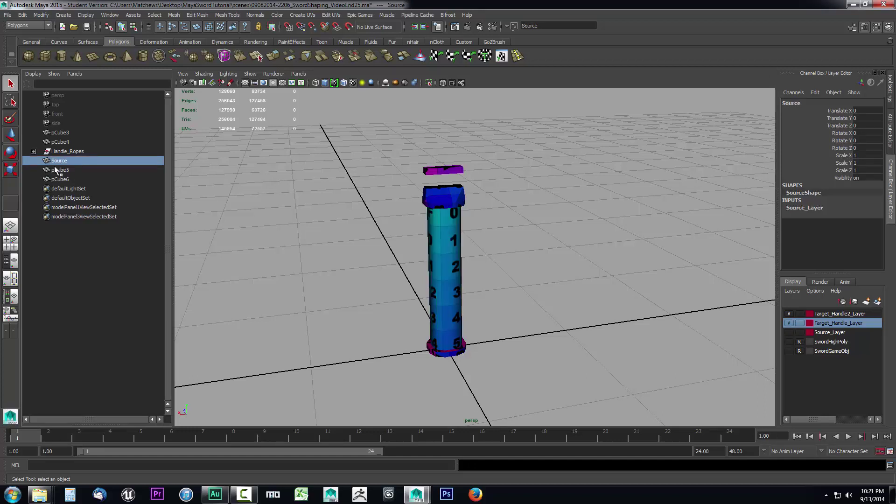
{"action": "left_click", "coordinate": [62, 170]}
{"action": "left_click", "coordinate": [65, 180]}
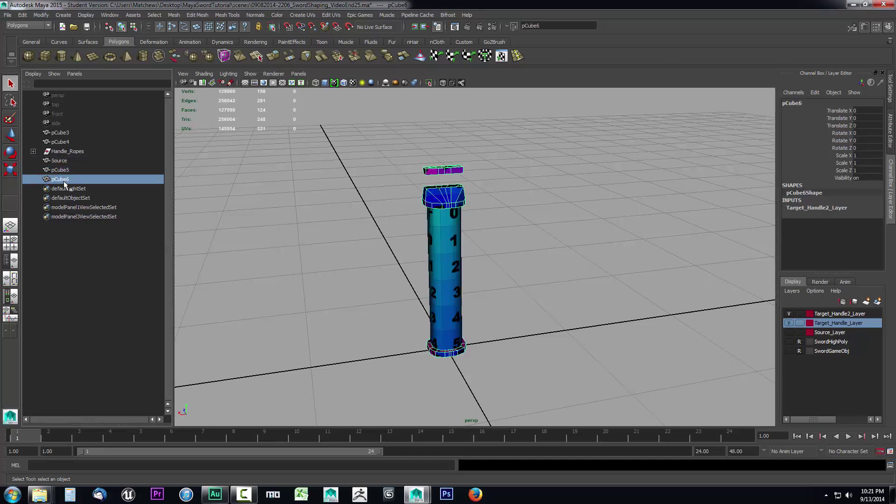
{"action": "left_click", "coordinate": [61, 170]}
{"action": "left_click", "coordinate": [64, 180]}
{"action": "left_click", "coordinate": [61, 170]}
{"action": "double_click", "coordinate": [61, 170]}
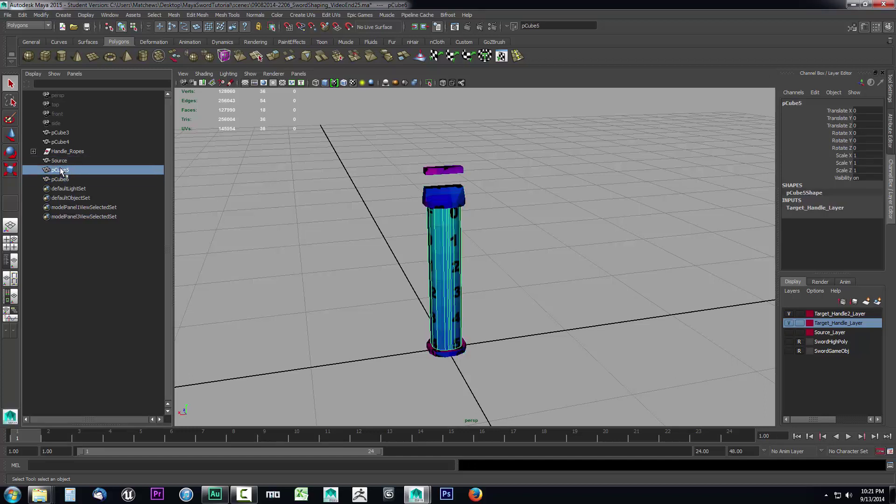
{"action": "type", "text": "Target_1"}
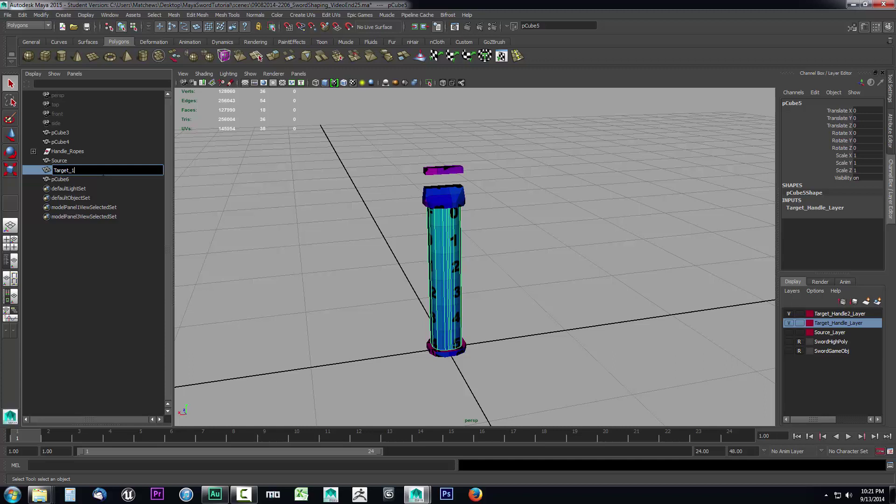
{"action": "key", "text": "Return"}
Rename the collar and pommel mesh pCube6 as Target_2
{"action": "double_click", "coordinate": [66, 179]}
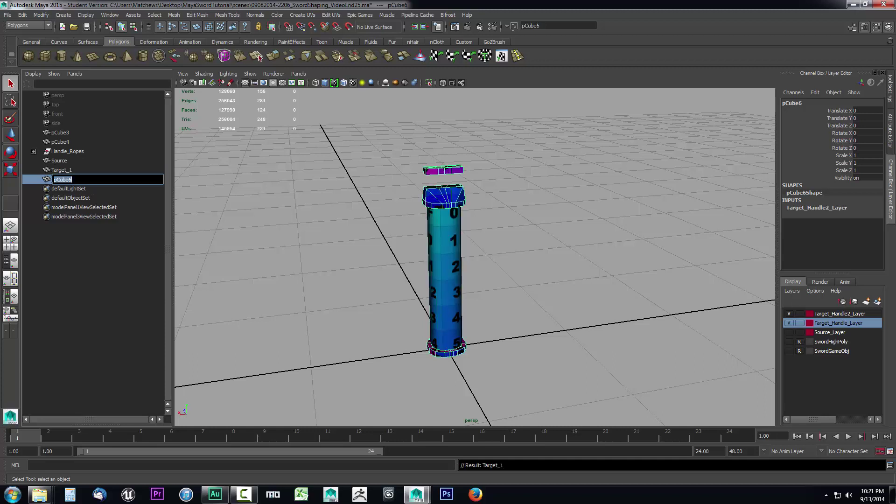
{"action": "type", "text": "Target_2"}
{"action": "key", "text": "Return"}
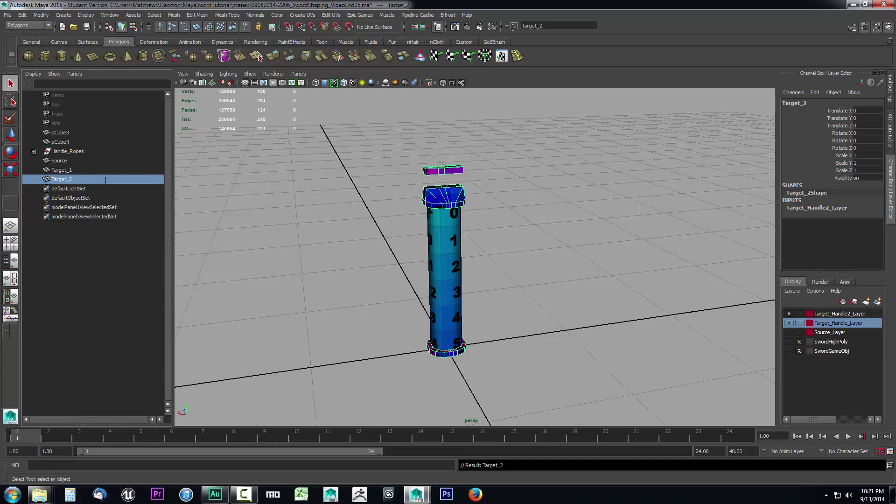
Review which geometry belongs to Source, Target_1 and Target_2 by selecting each in turn, ending on Target_2
{"action": "left_click", "coordinate": [70, 161]}
{"action": "left_click", "coordinate": [65, 171]}
{"action": "left_click", "coordinate": [62, 179]}
{"action": "left_click", "coordinate": [63, 171]}
{"action": "left_click", "coordinate": [61, 162]}
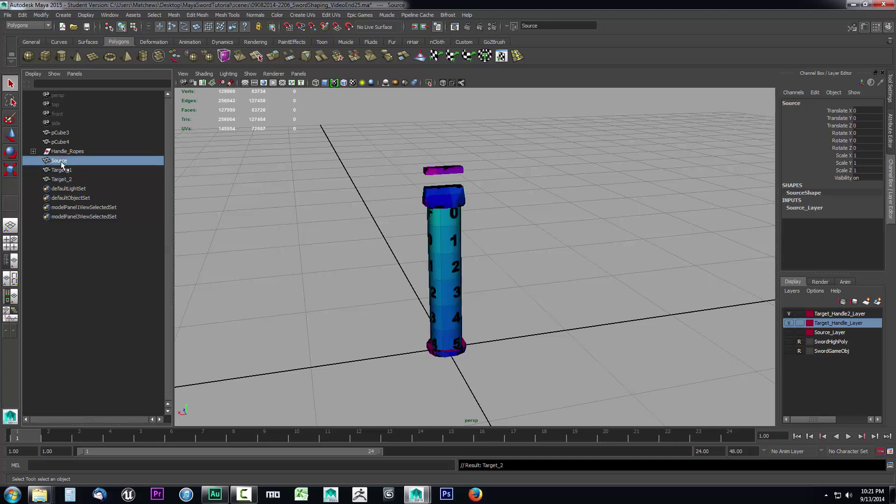
{"action": "left_click", "coordinate": [61, 170]}
{"action": "left_click", "coordinate": [62, 179]}
{"action": "left_click", "coordinate": [62, 172]}
{"action": "left_click", "coordinate": [62, 179]}
{"action": "left_click", "coordinate": [62, 170]}
{"action": "left_click", "coordinate": [61, 180]}
{"action": "left_click_drag", "start_coordinate": [320, 226], "coordinate": [326, 221], "text": "alt"}
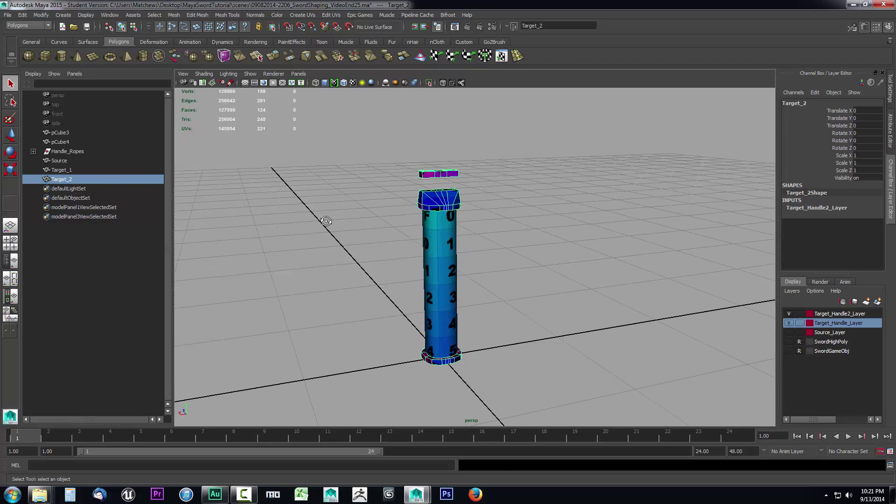